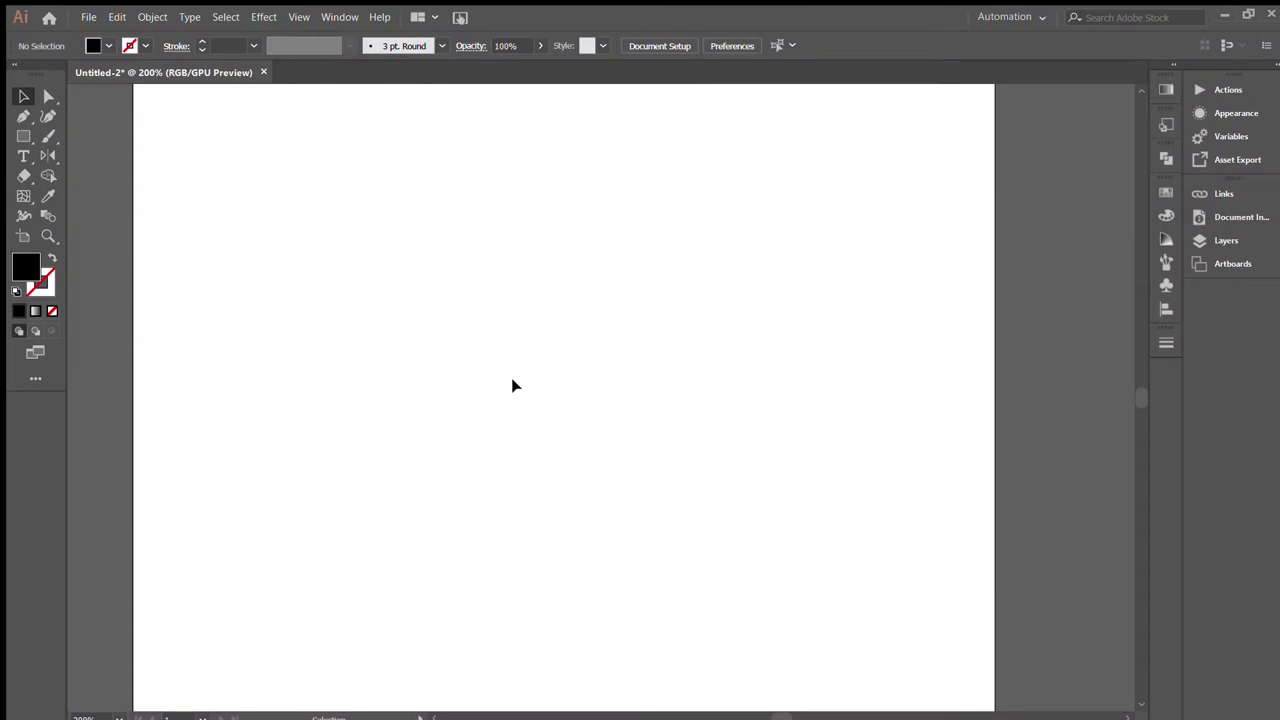
Type a 'double a' label and move it to the artboard's top-left
key(t)
click(475, 345)
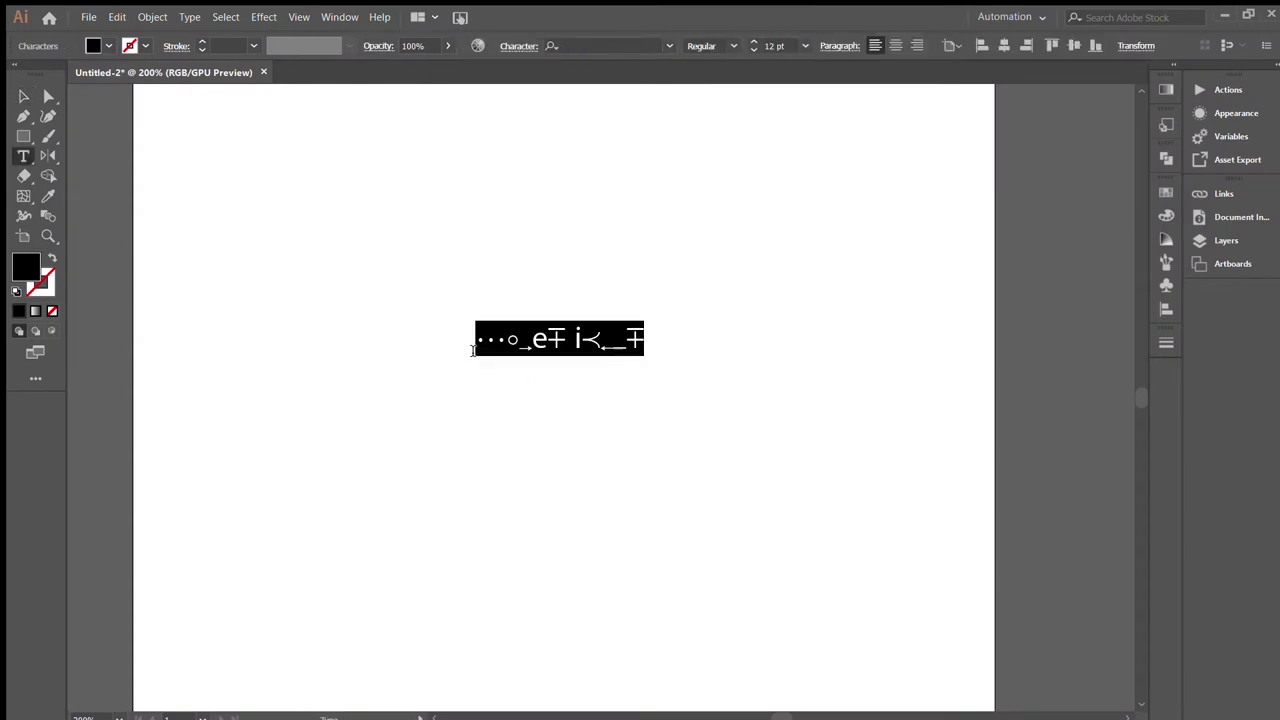
text(double a)
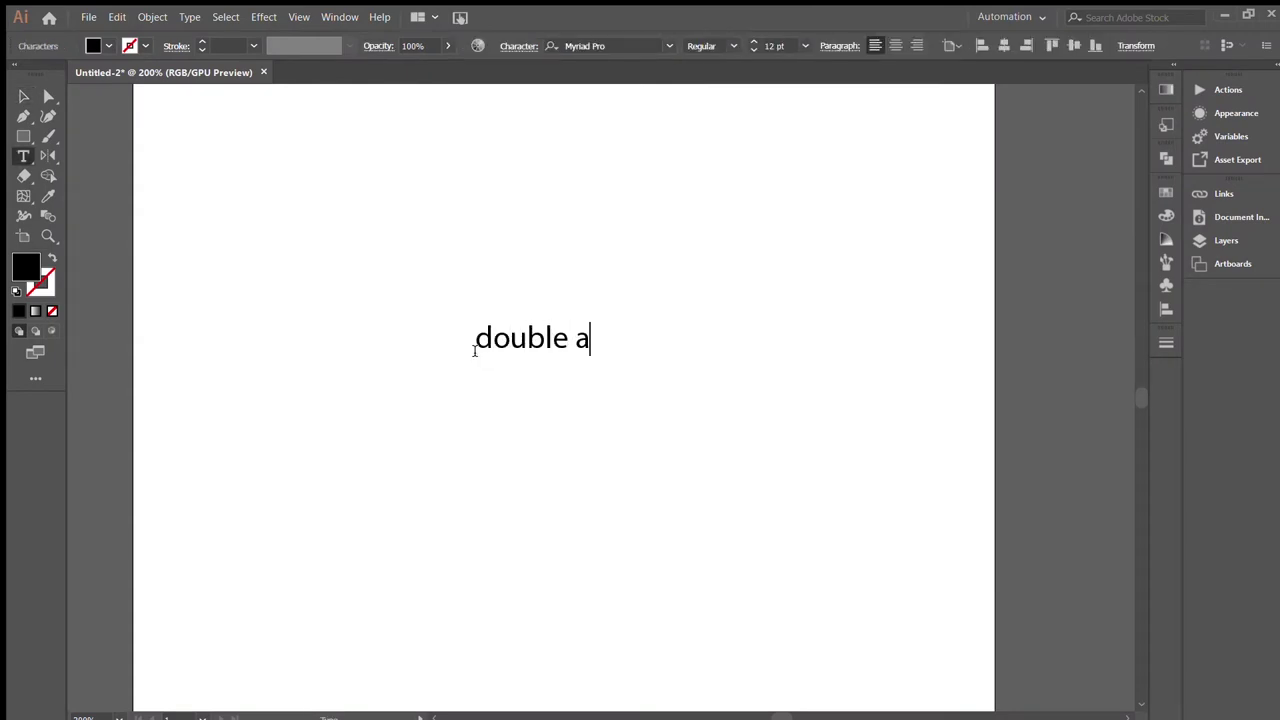
click(24, 96)
mouse_move(586, 337)
mouse_down()
mouse_move(266, 151)
mouse_move(294, 122)
mouse_up()
click(513, 408)
Add a capital A near the centre and preview fonts, settling on Perpetua
click(472, 352)
text(A)
key(Escape)
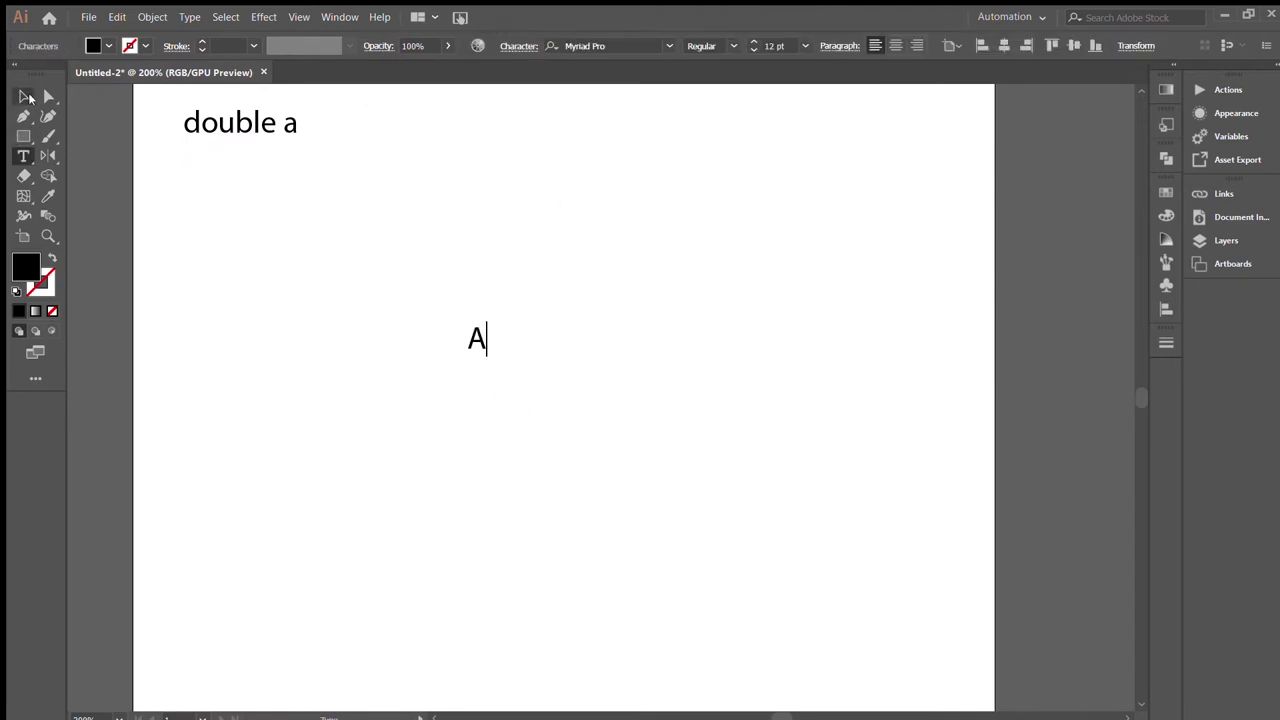
click(600, 46)
text(Neuro)
key(Down)
key(Down)
key(Down)
key(Down)
key(Down)
key(Down)
key(Down)
key(Down)
key(Down)
key(Down)
key(Down)
key(Down)
key(Down)
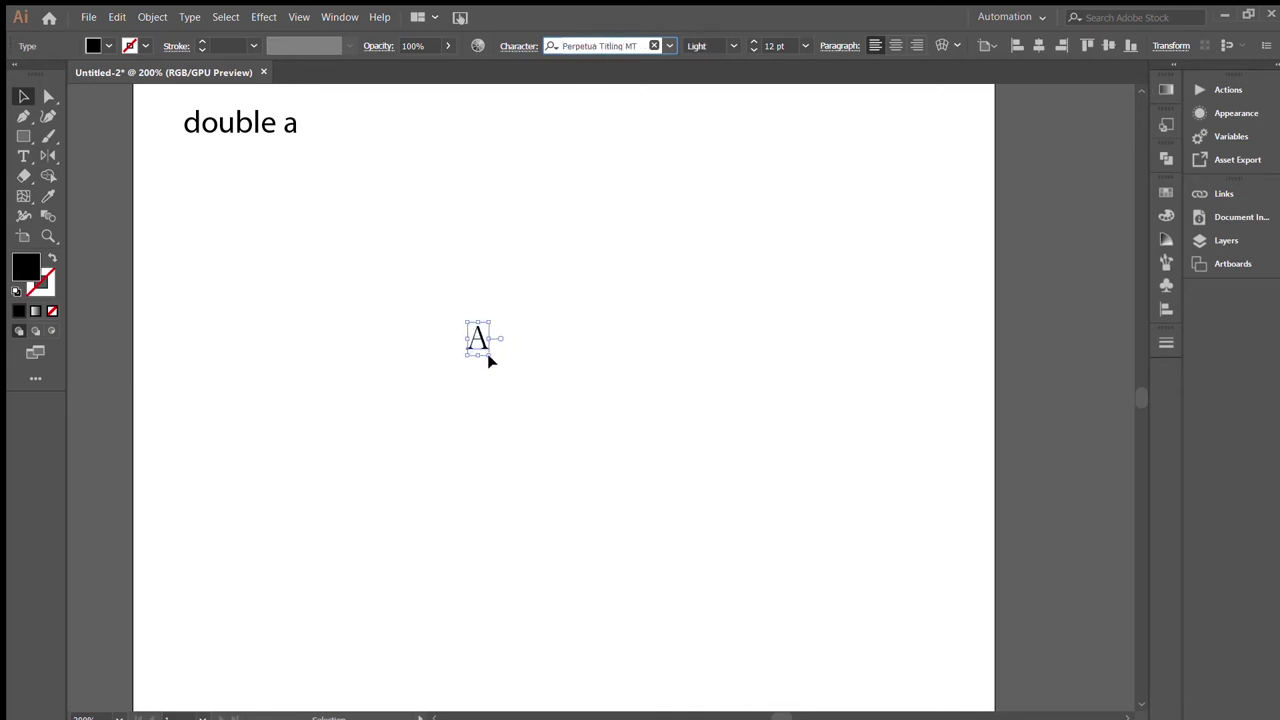
key(Up)
Scale the A up and keep its font as regular Perpetua
drag(486, 356, 617, 496)
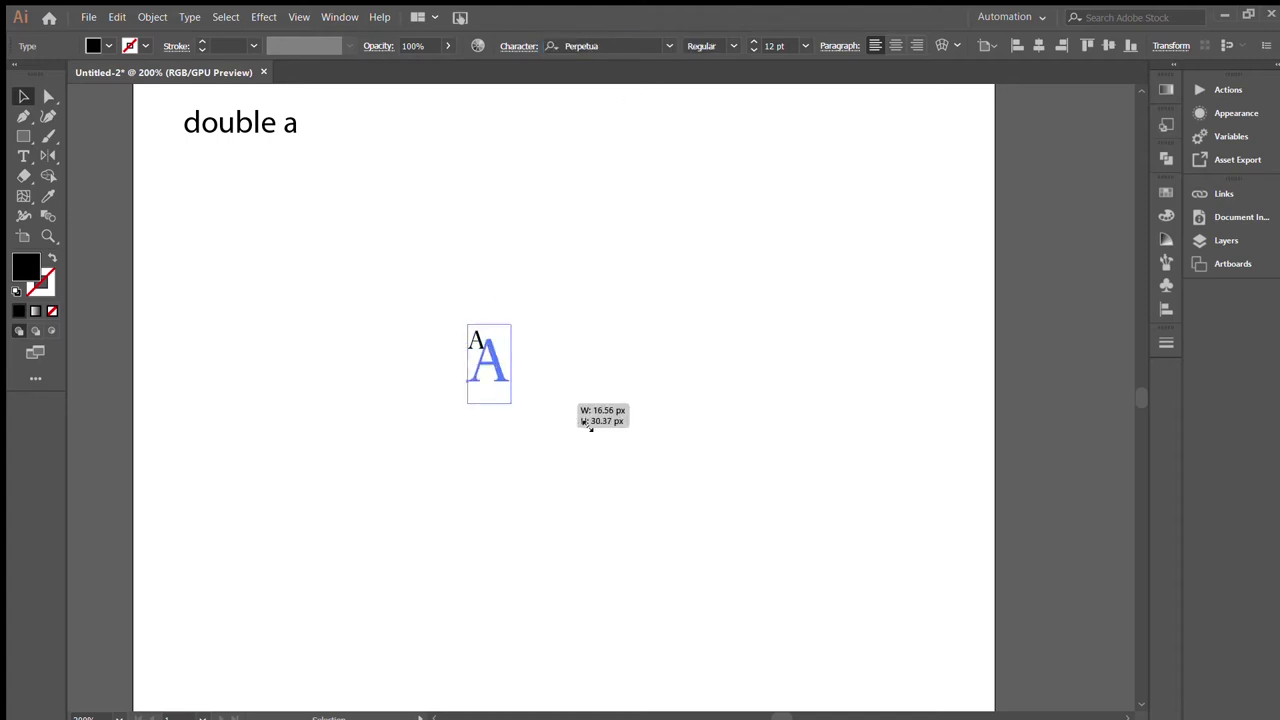
click(616, 50)
key(Down)
key(Up)
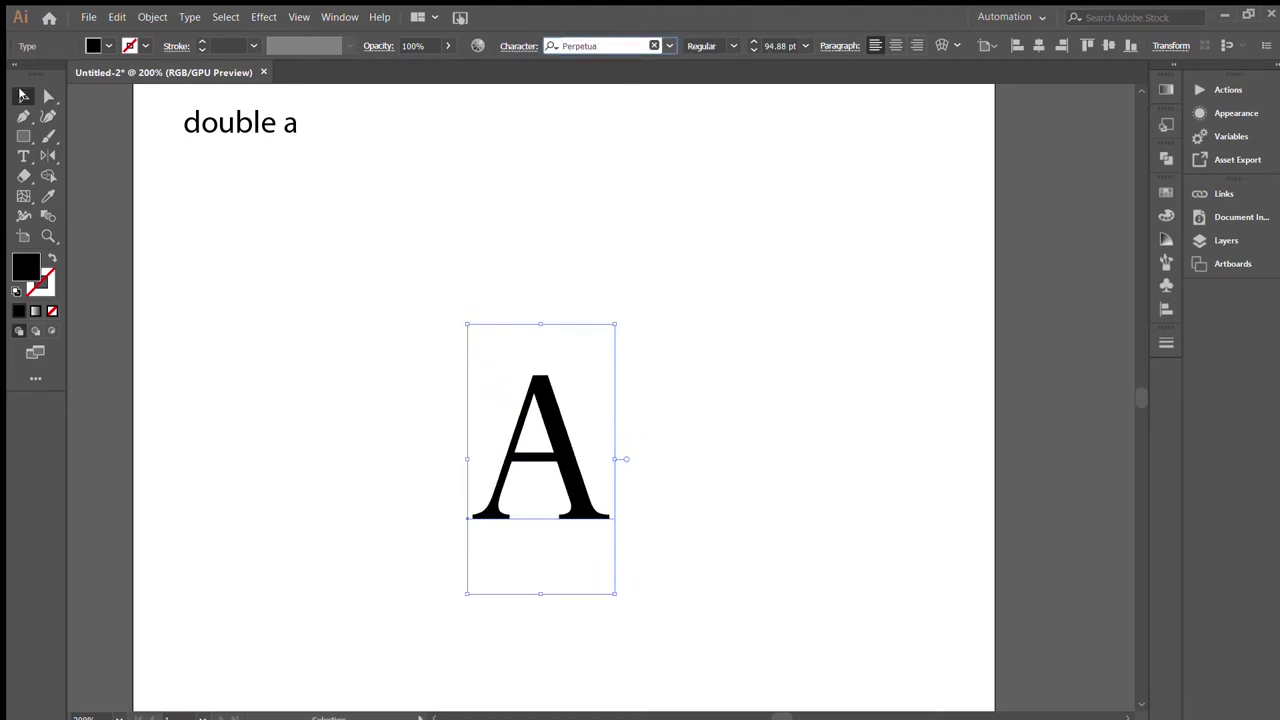
Convert the A to outlines, enlarge it, and move it up and right
key(ctrl+shift+o)
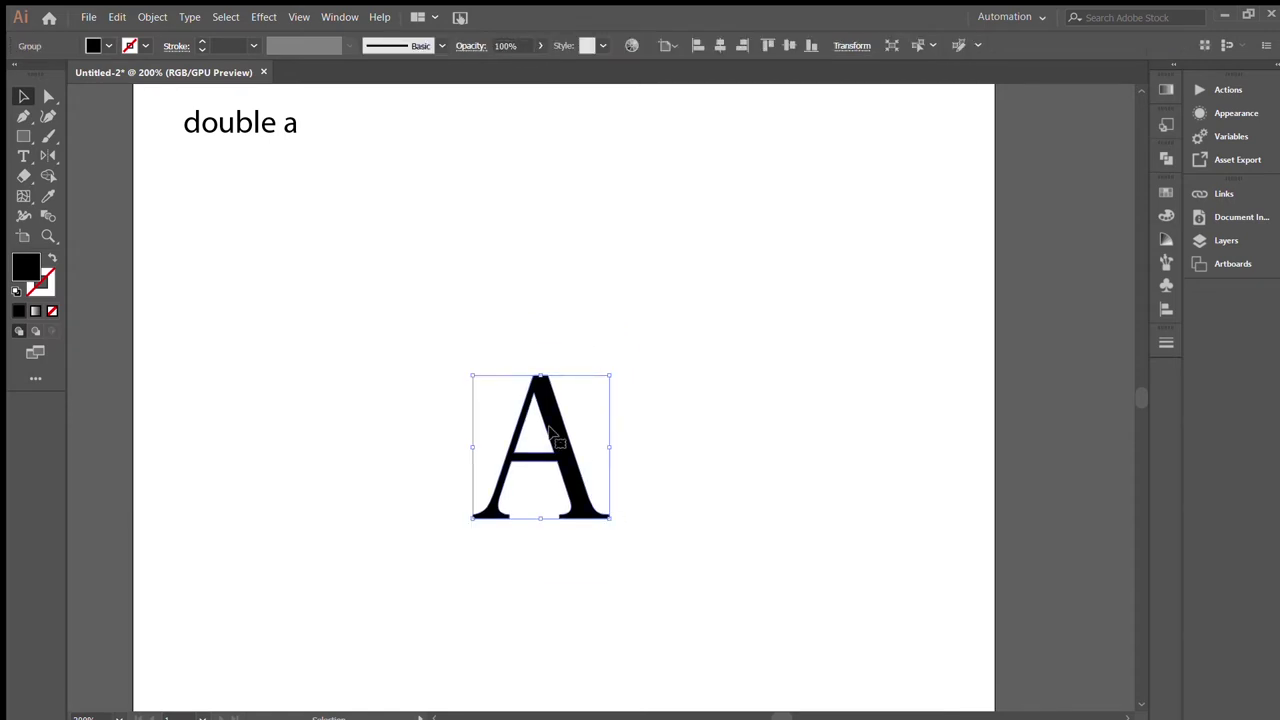
drag(611, 378, 766, 257)
click(717, 414)
scroll(717, 414, left, 2)
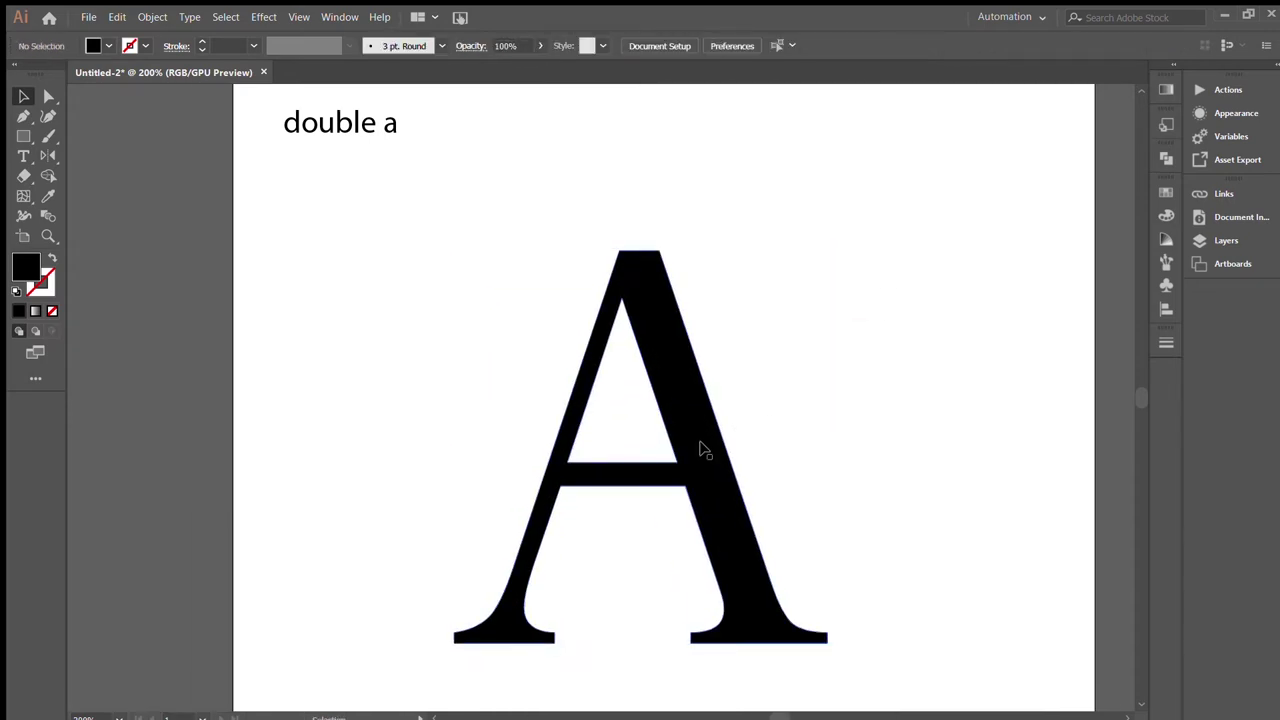
drag(700, 449, 795, 383)
click(802, 386)
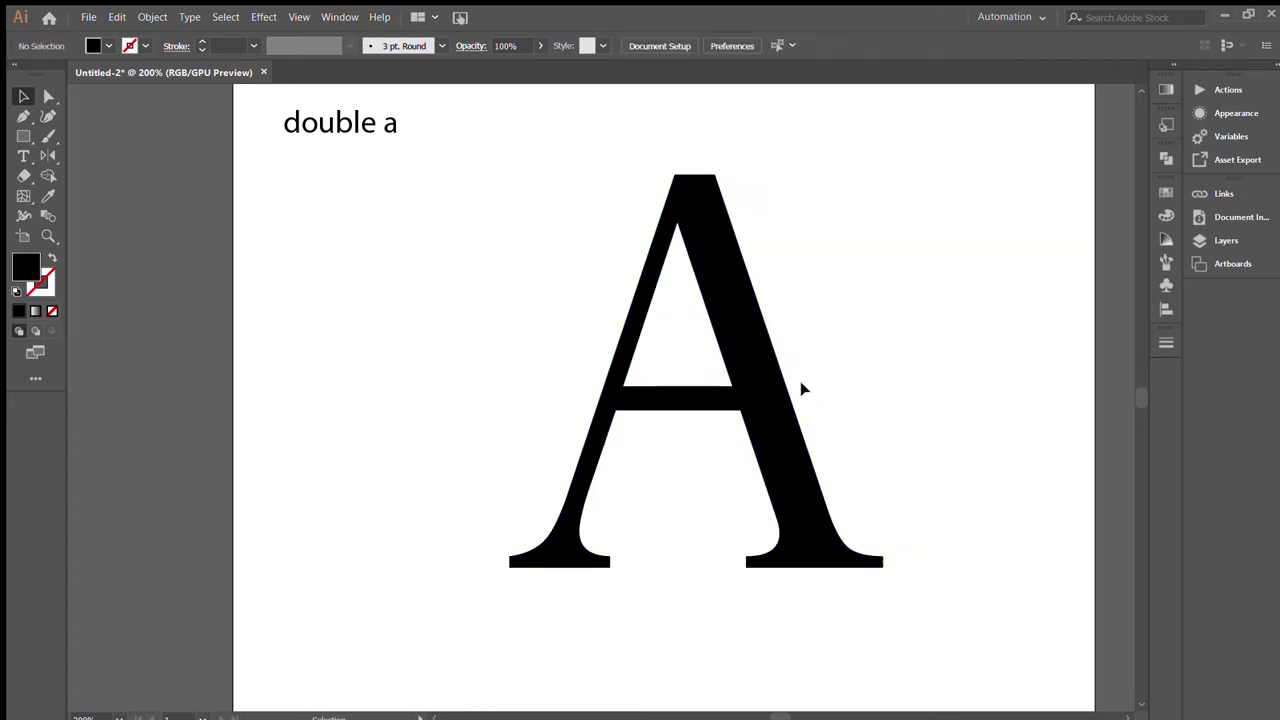
key(ctrl+plus)
key(ctrl+plus)
key(ctrl+plus)
Draw a rectangle over the A's crossbar
mouse_move(578, 348)
mouse_down()
mouse_move(277, 383)
mouse_move(736, 477)
mouse_up()
key(m)
key(v)
Merge the rectangle into the A with Shape Builder, then drag a copy leftward
drag(466, 538, 289, 374)
key(shift+m)
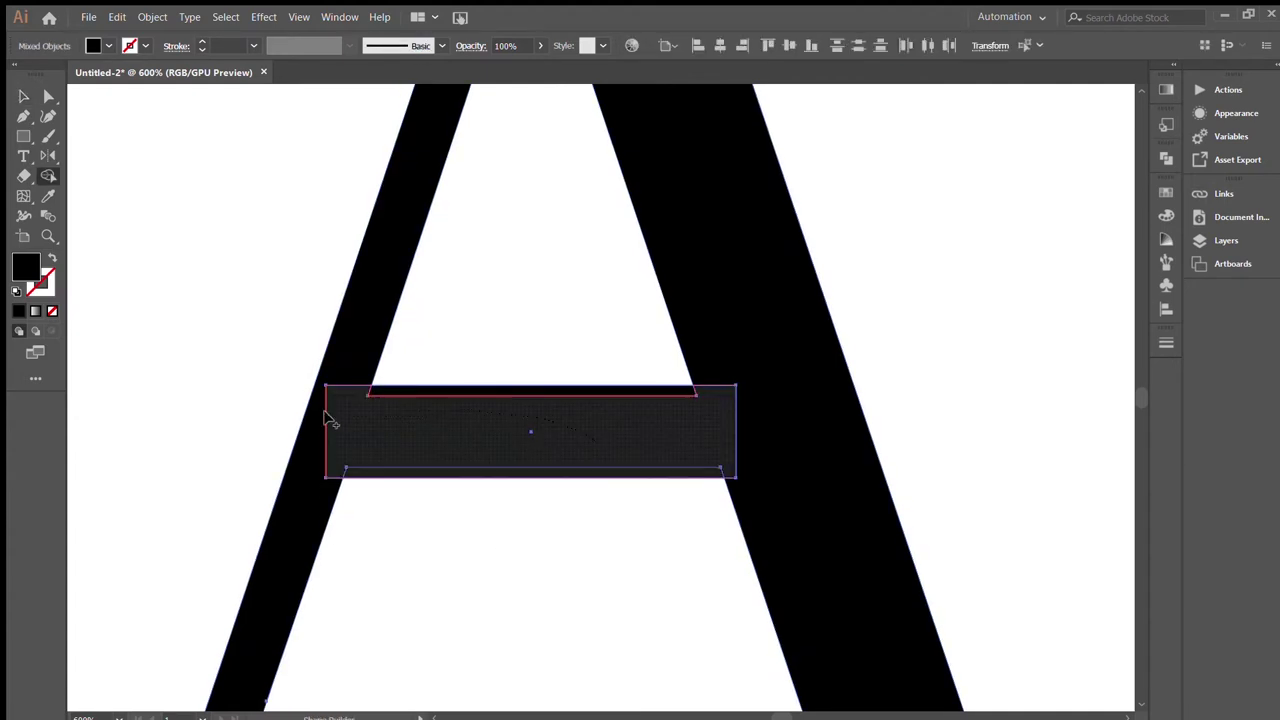
drag(619, 472, 320, 434)
key(v)
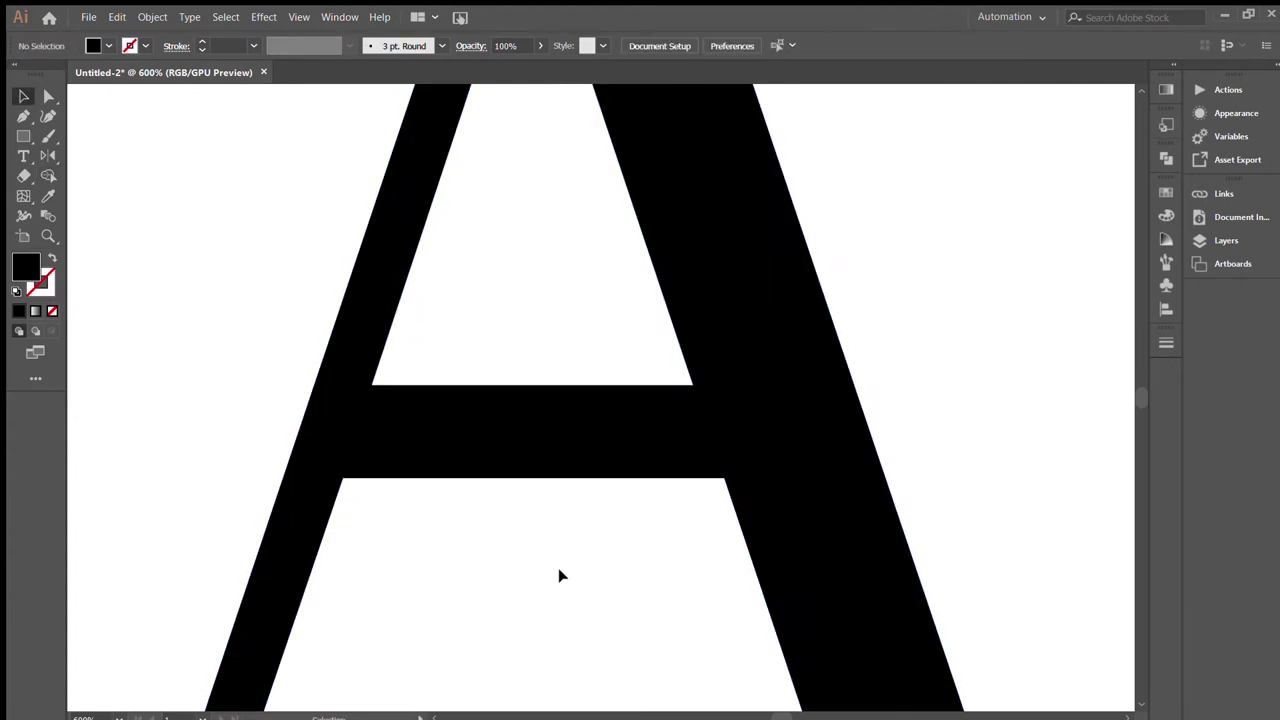
drag(715, 483, 535, 483)
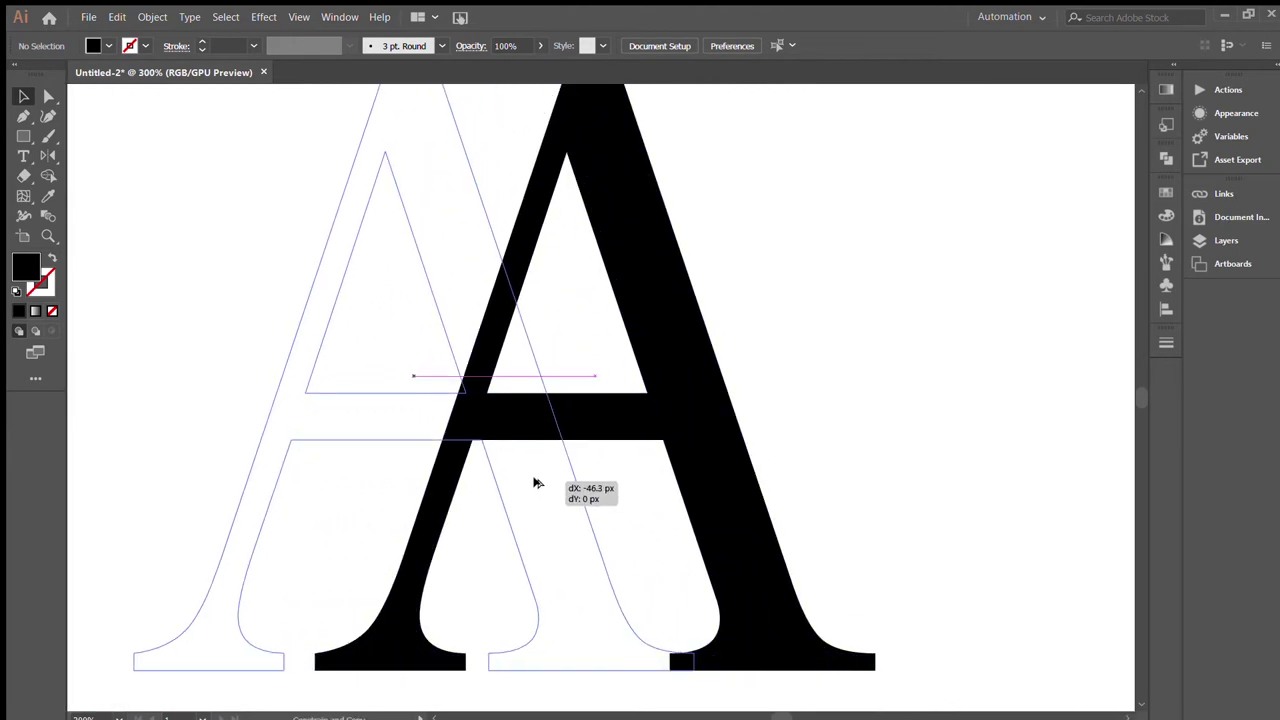
Drop the copied A overlapping the original and nudge the right A left
drag(535, 483, 535, 483)
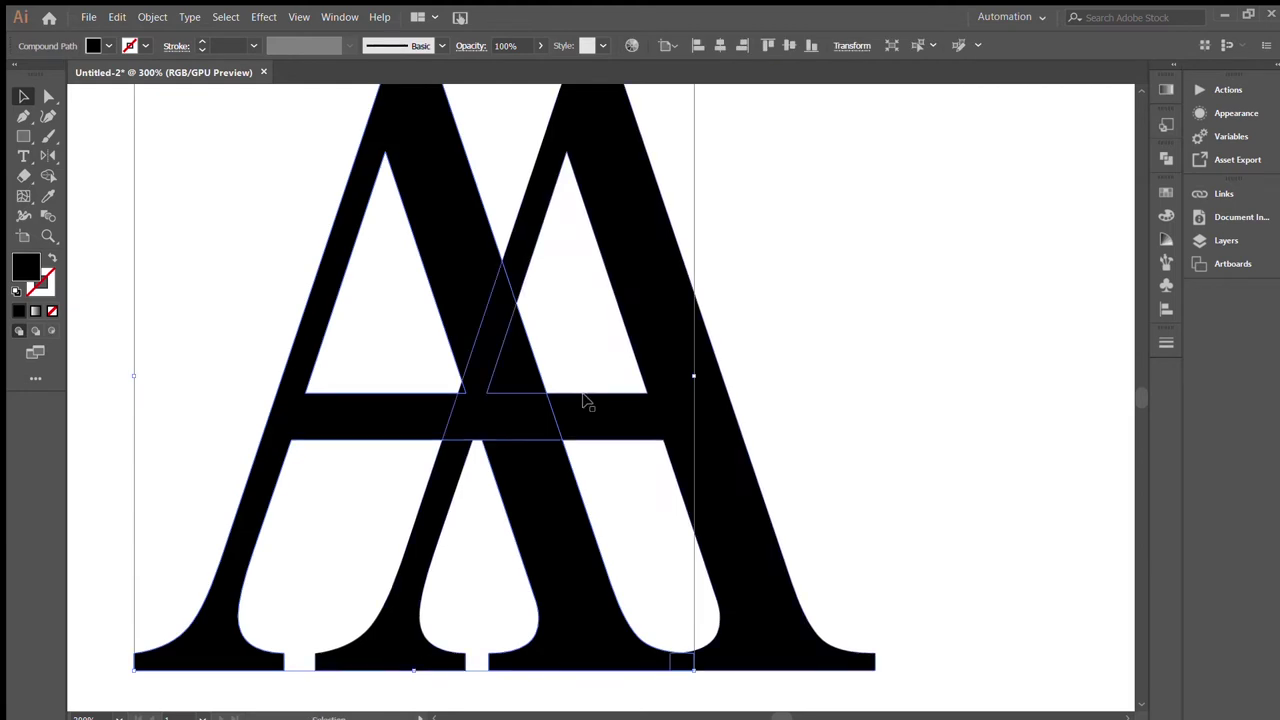
click(540, 420)
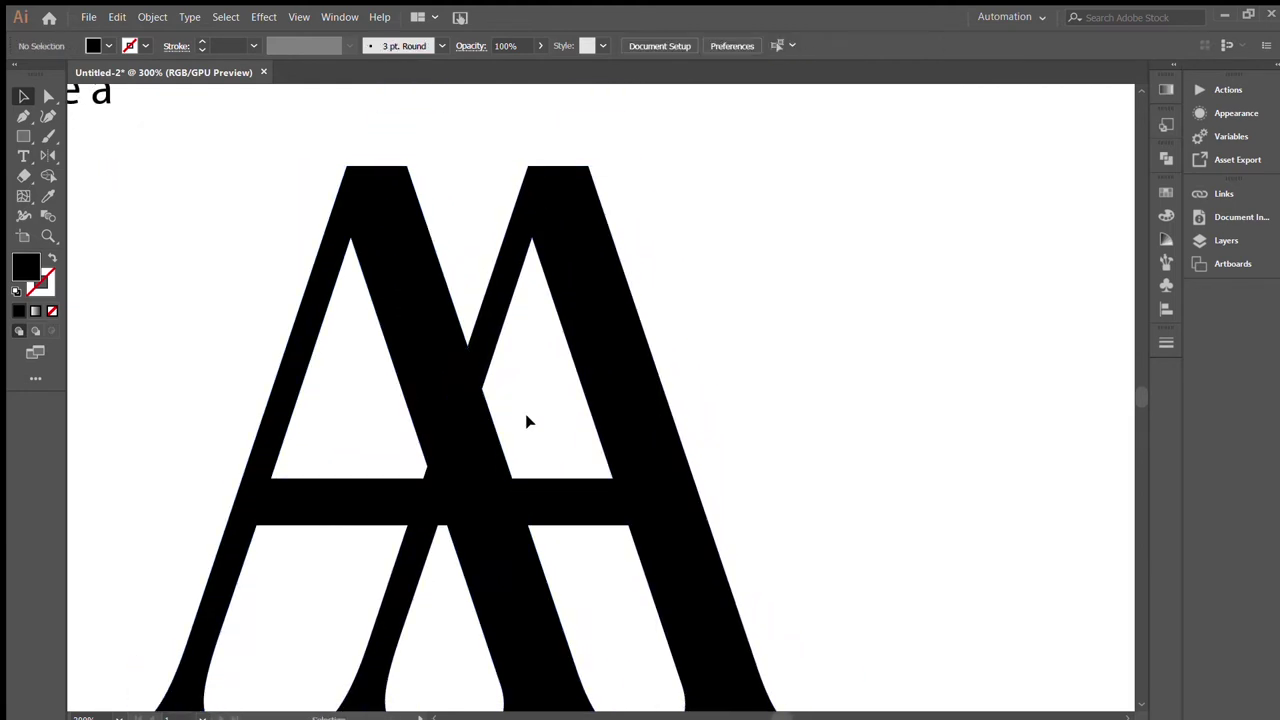
drag(481, 328, 452, 328)
Select both A's and remove their overlapping region with Shape Builder
key(ctrl+a)
key(shift+m)
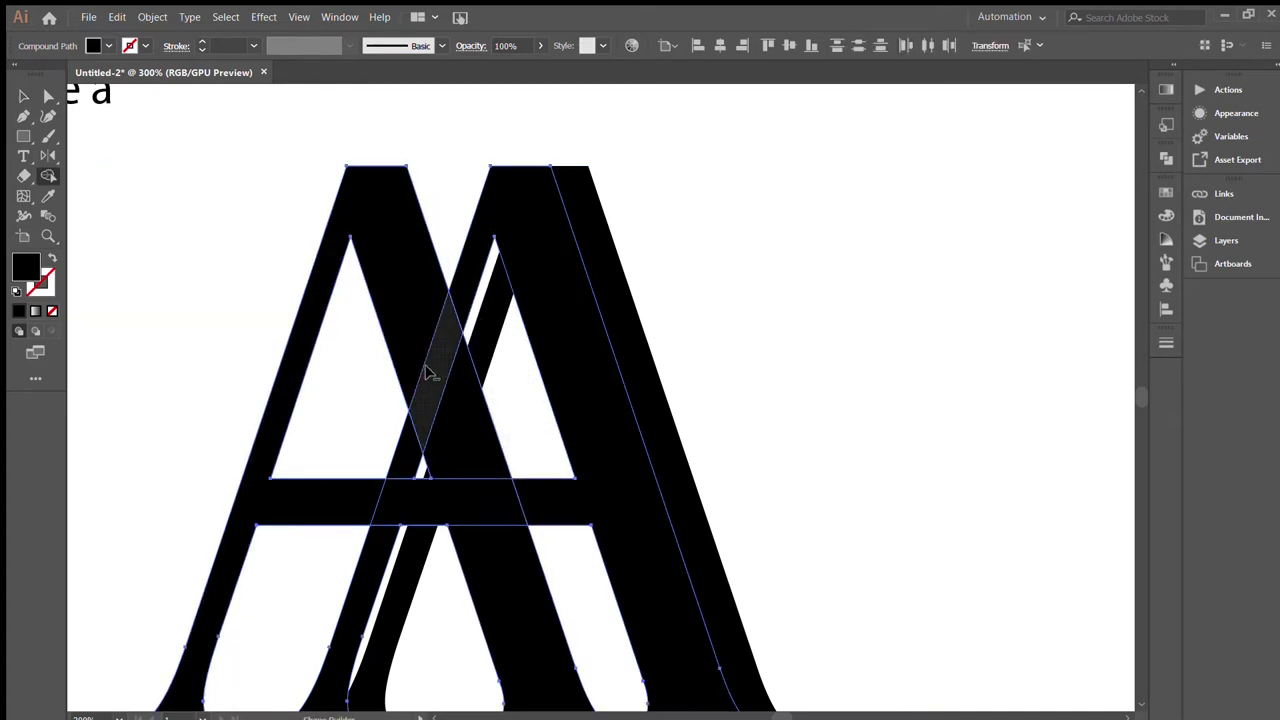
alt+click(457, 449)
Select both A's and delete a region of the right A's left leg with Shape Builder
key(v)
click(606, 386)
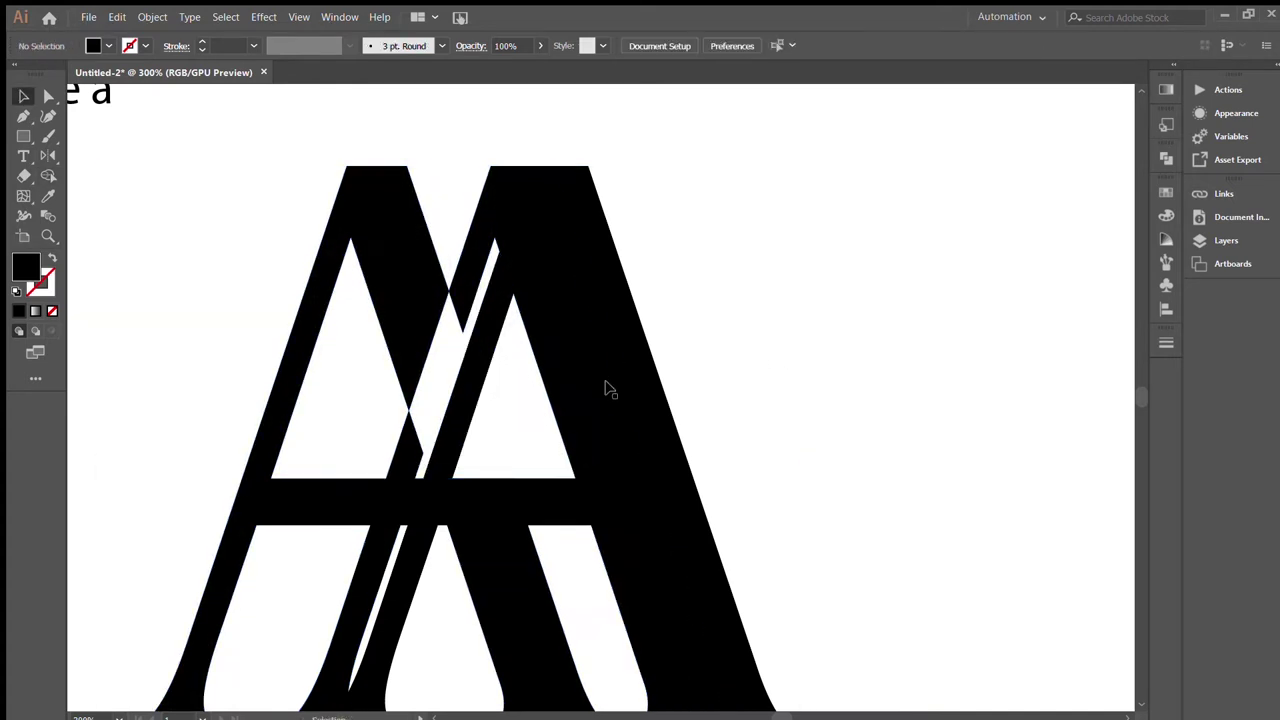
click(594, 391)
scroll(520, 500, down, 2)
click(520, 500)
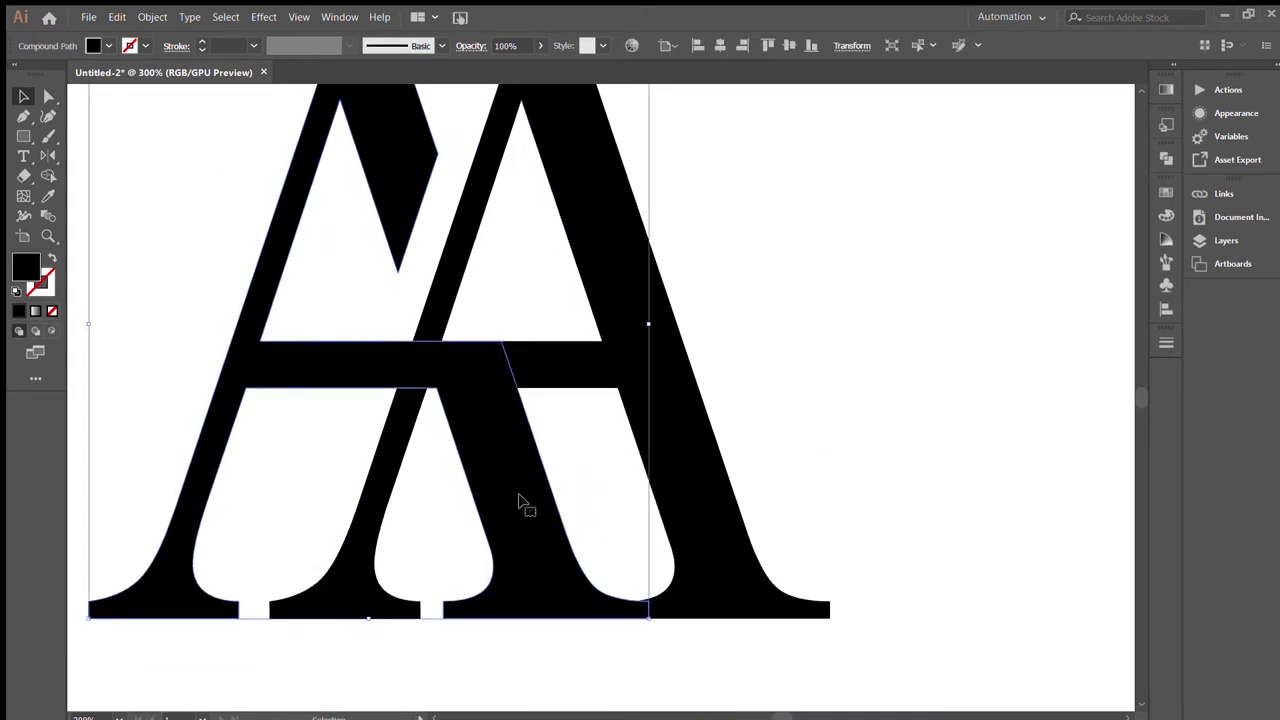
click(540, 360)
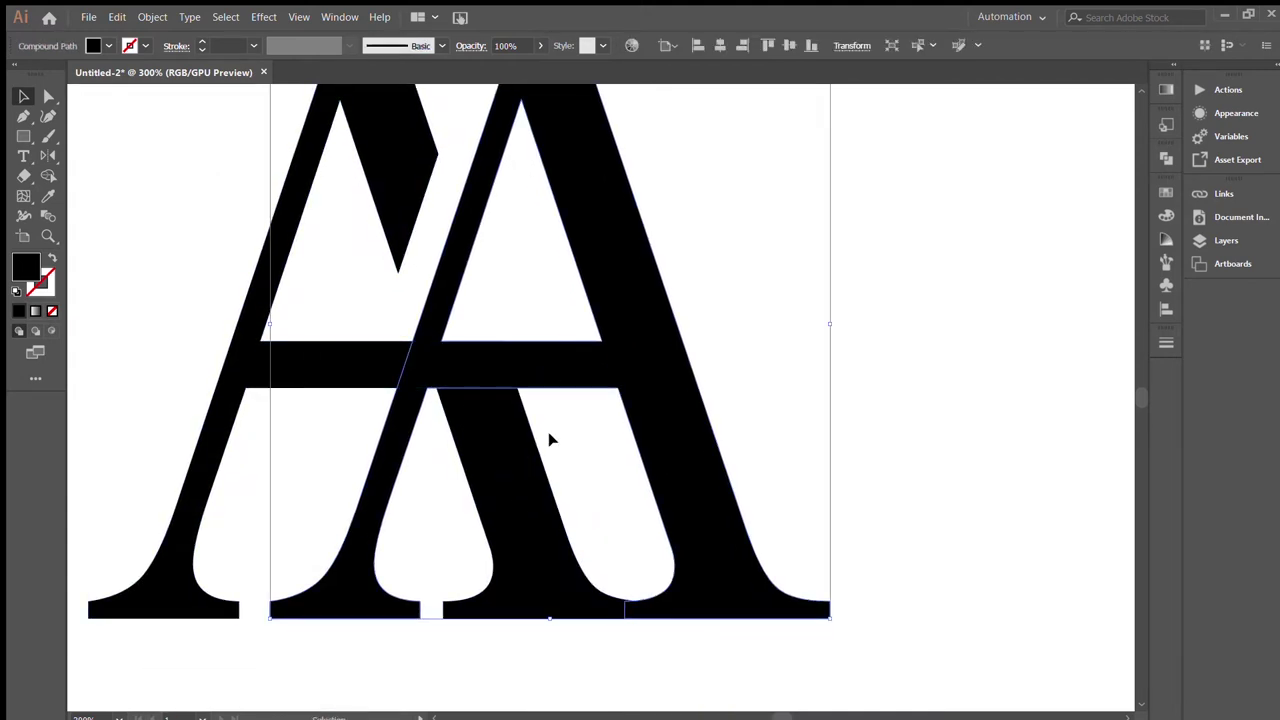
key(ctrl+a)
key(shift+m)
alt+click(535, 500)
Check the combined letter shape, then zoom in on where the letters cross
key(v)
click(636, 614)
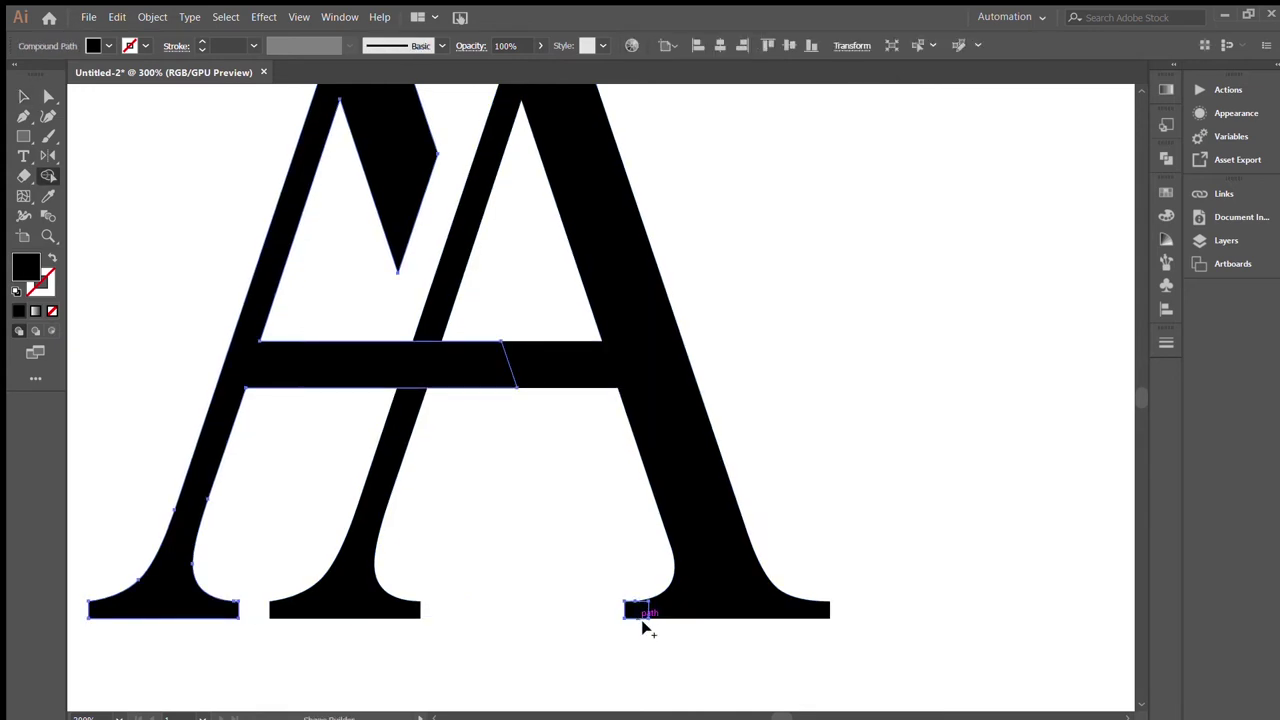
click(525, 555)
drag(575, 460, 615, 553)
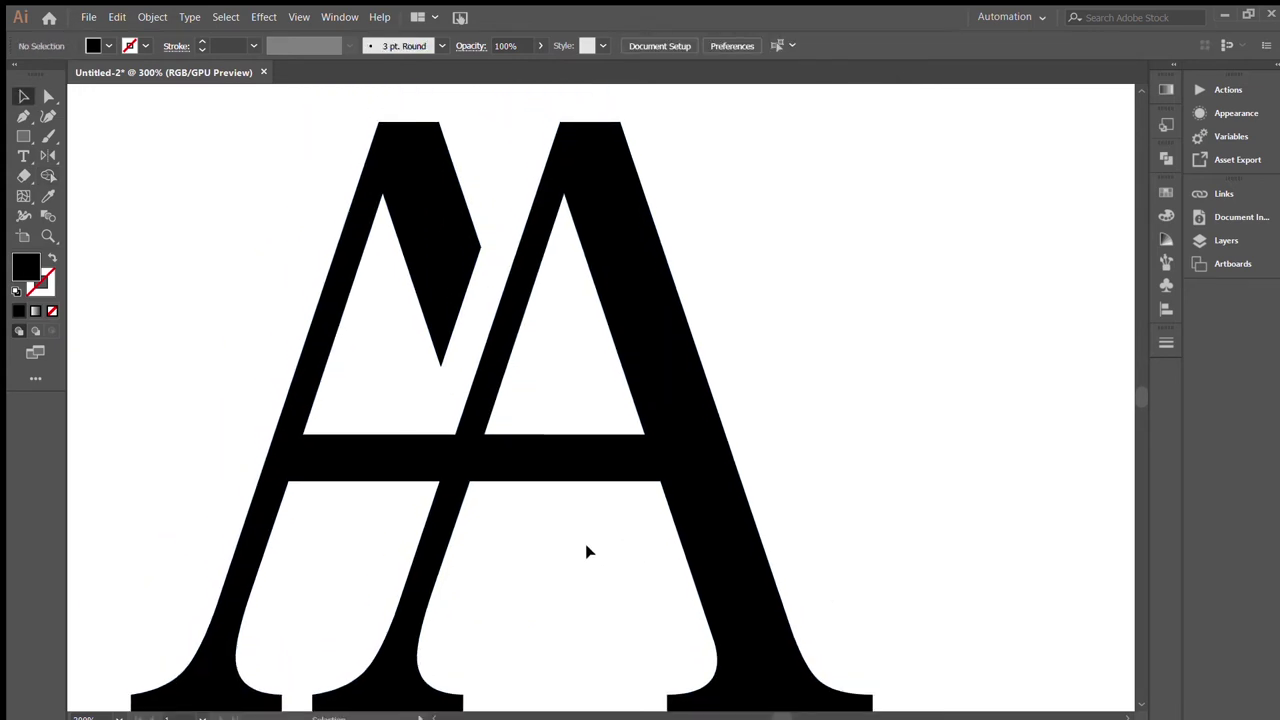
scroll(511, 474, left, 1)
scroll(511, 474, down, 1)
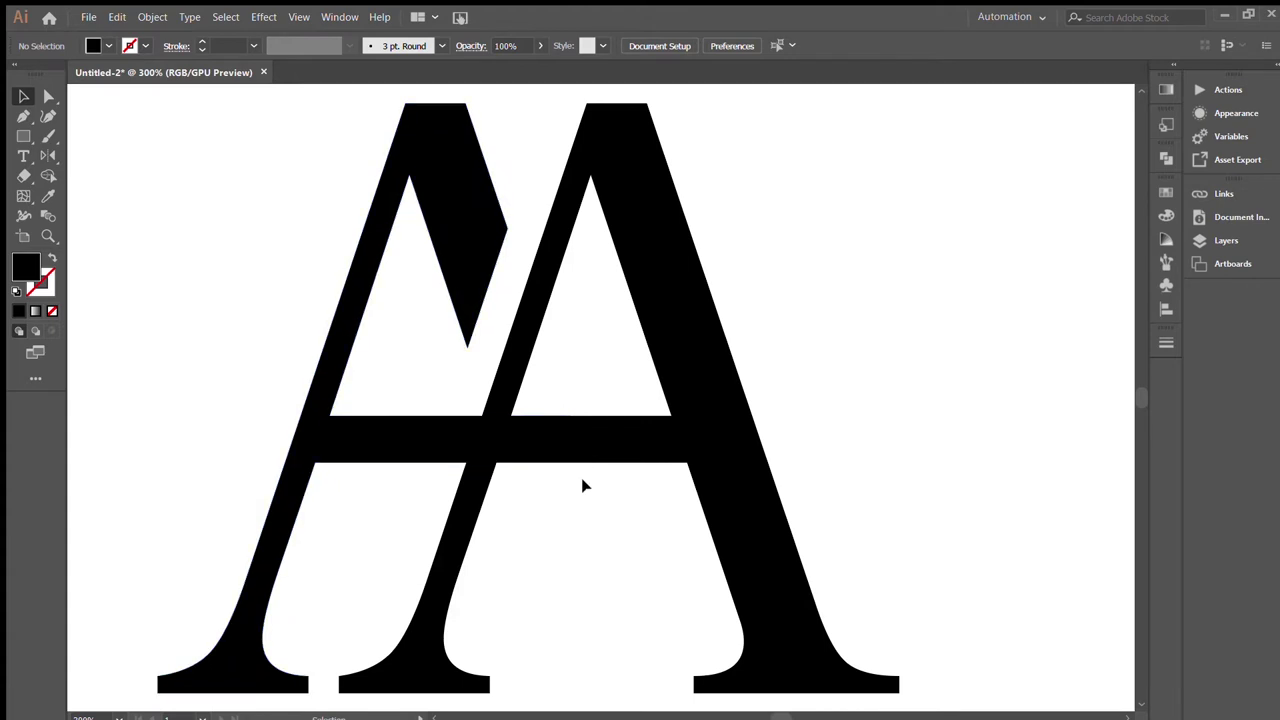
key(ctrl+plus)
key(ctrl+plus)
key(ctrl+plus)
drag(465, 458, 609, 346)
Duplicate the diagonal leg and shift the copy slightly left
drag(363, 294, 571, 329)
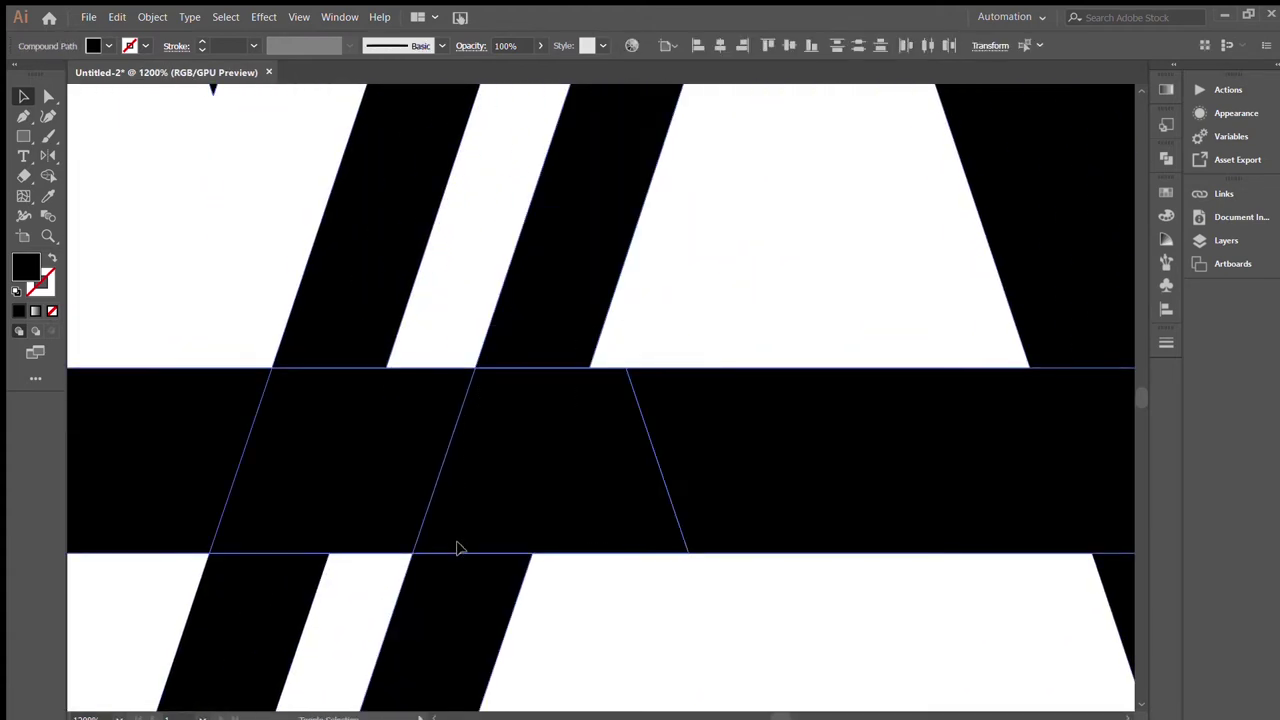
click(631, 300)
mouse_move(563, 318)
mouse_down()
mouse_move(481, 318)
mouse_move(534, 323)
mouse_up()
Draw a closed curved gap shape across the crossbar with the Pen tool
key(p)
click(386, 370)
drag(330, 553, 349, 591)
click(358, 591)
click(424, 578)
click(474, 416)
drag(493, 347, 507, 357)
drag(451, 338, 386, 362)
click(386, 364)
Remove the diagonal strip and its leftover pieces through the crossbar with Shape Builder
key(v)
drag(640, 286, 290, 565)
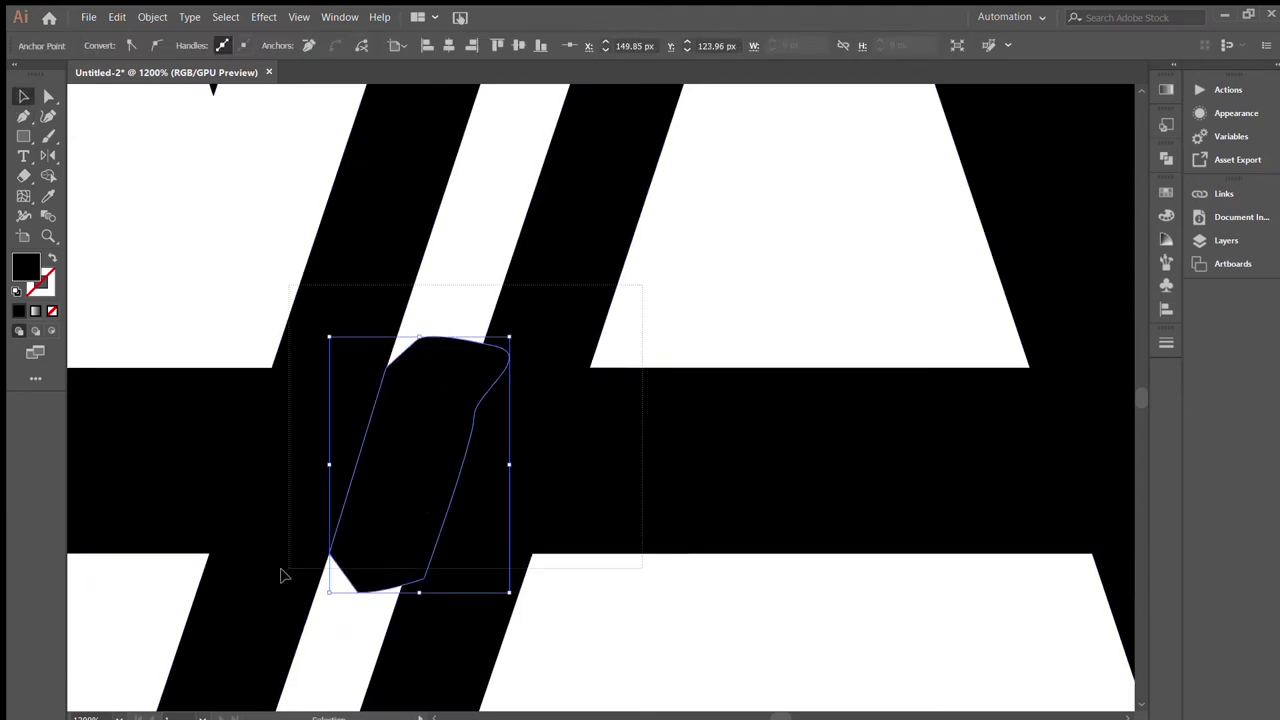
key(shift+m)
drag(377, 491, 410, 600)
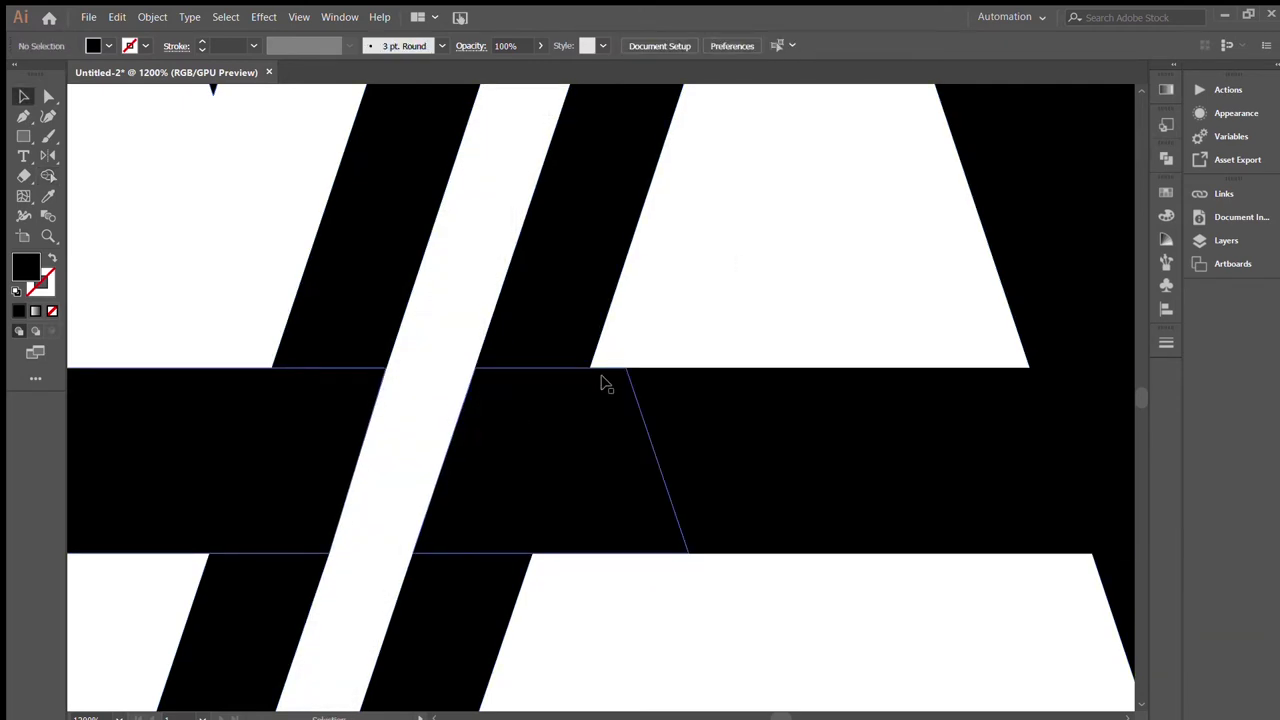
alt+click(588, 333)
alt+scroll(588, 333, down, 5)
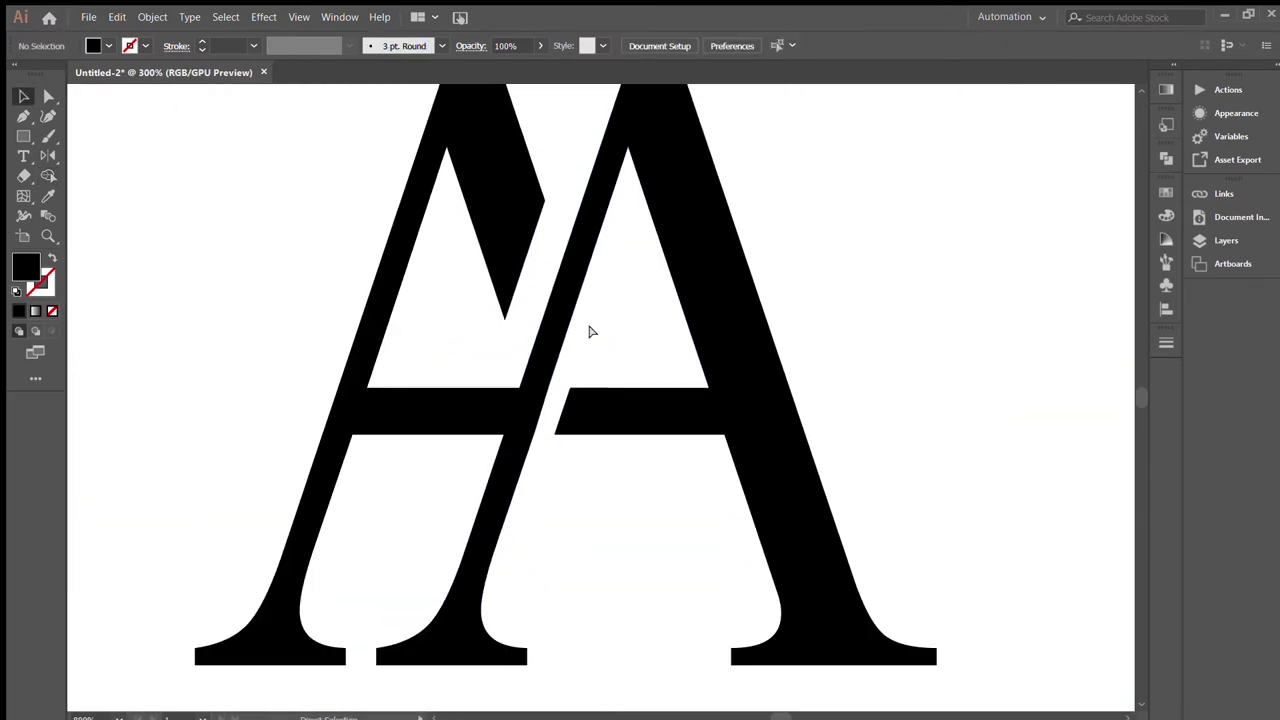
Merge the crossbar piece with the bar using Shape Builder
drag(596, 332, 491, 387)
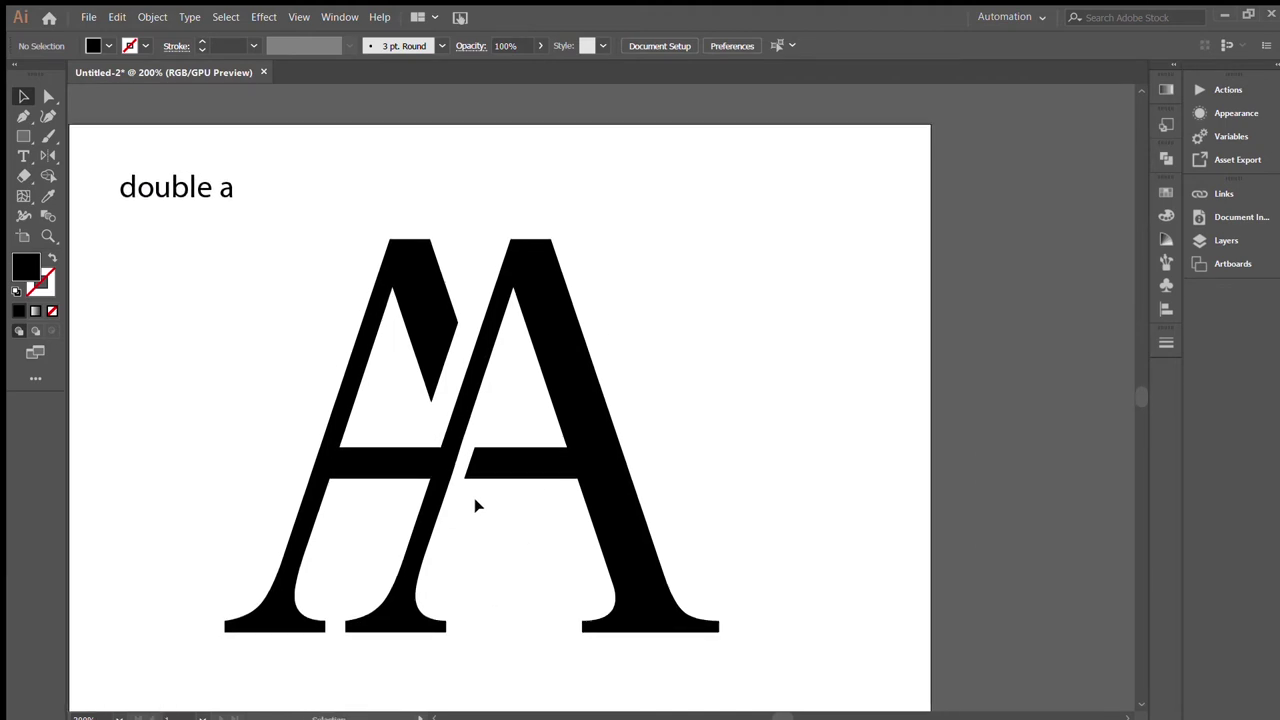
alt+scroll(474, 505, up, 2)
alt+scroll(478, 505, up, 3)
alt+scroll(480, 505, down, 1)
key(a)
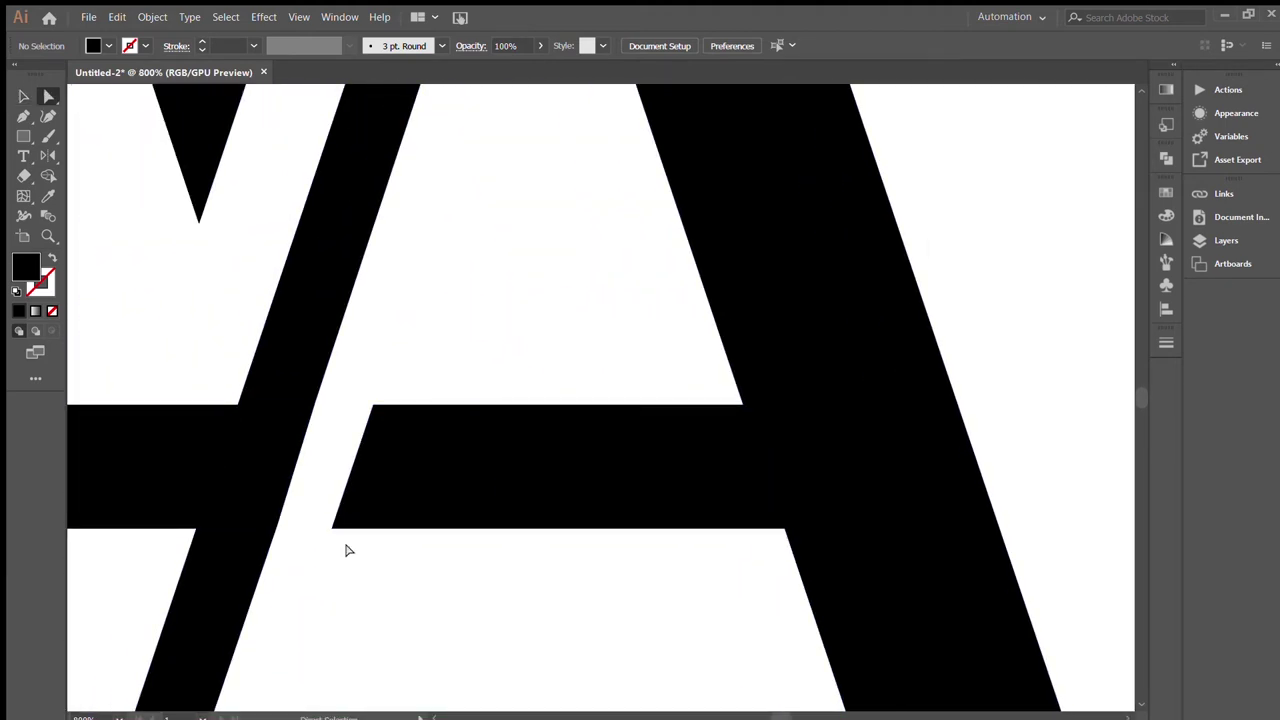
click(470, 450)
key(shift+m)
drag(430, 470, 600, 470)
Nudge the crossbar's bottom-left corner anchor into line, then fit the artboard in view
key(a)
click(333, 527)
drag(329, 533, 337, 528)
click(337, 533)
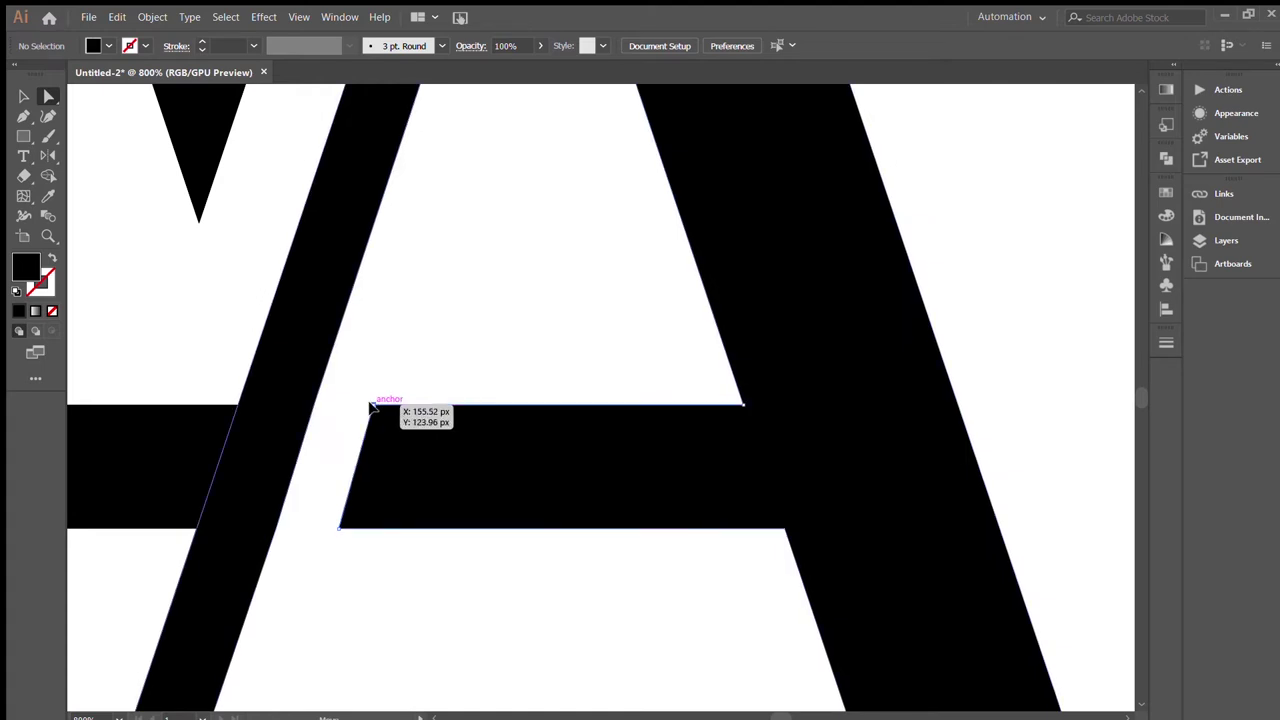
key(v)
drag(397, 571, 492, 494)
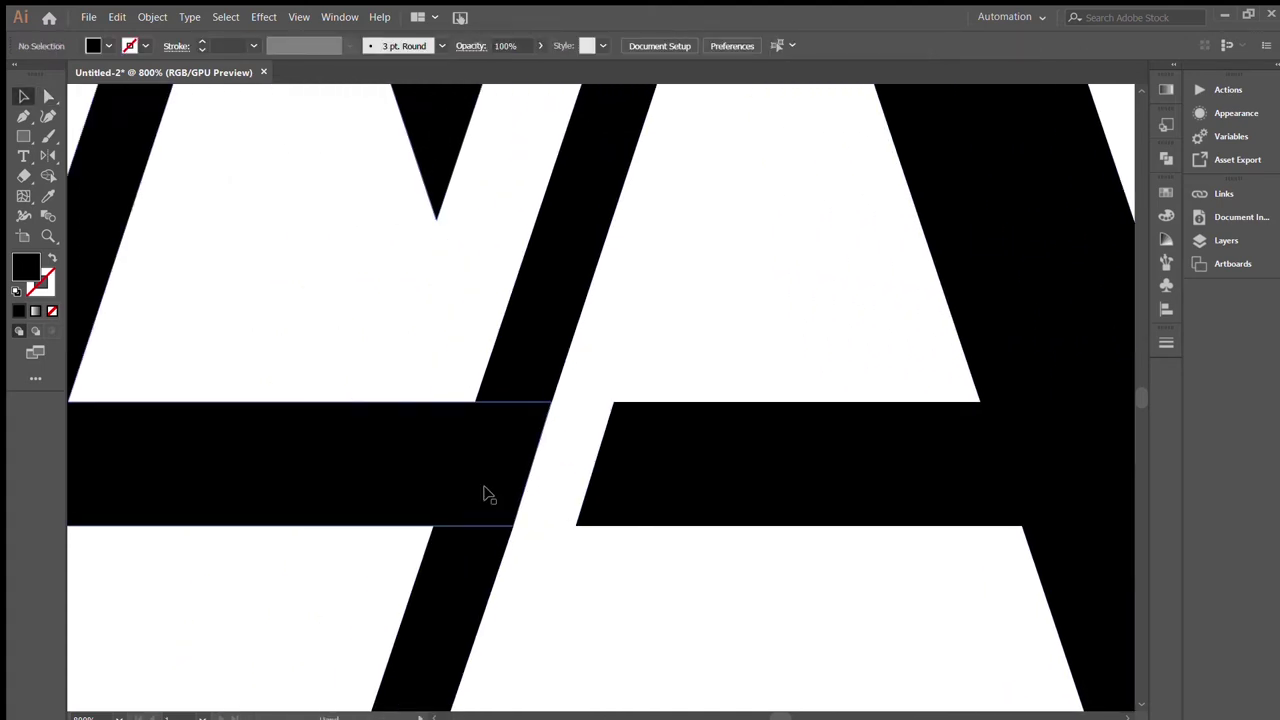
key(ctrl+0)
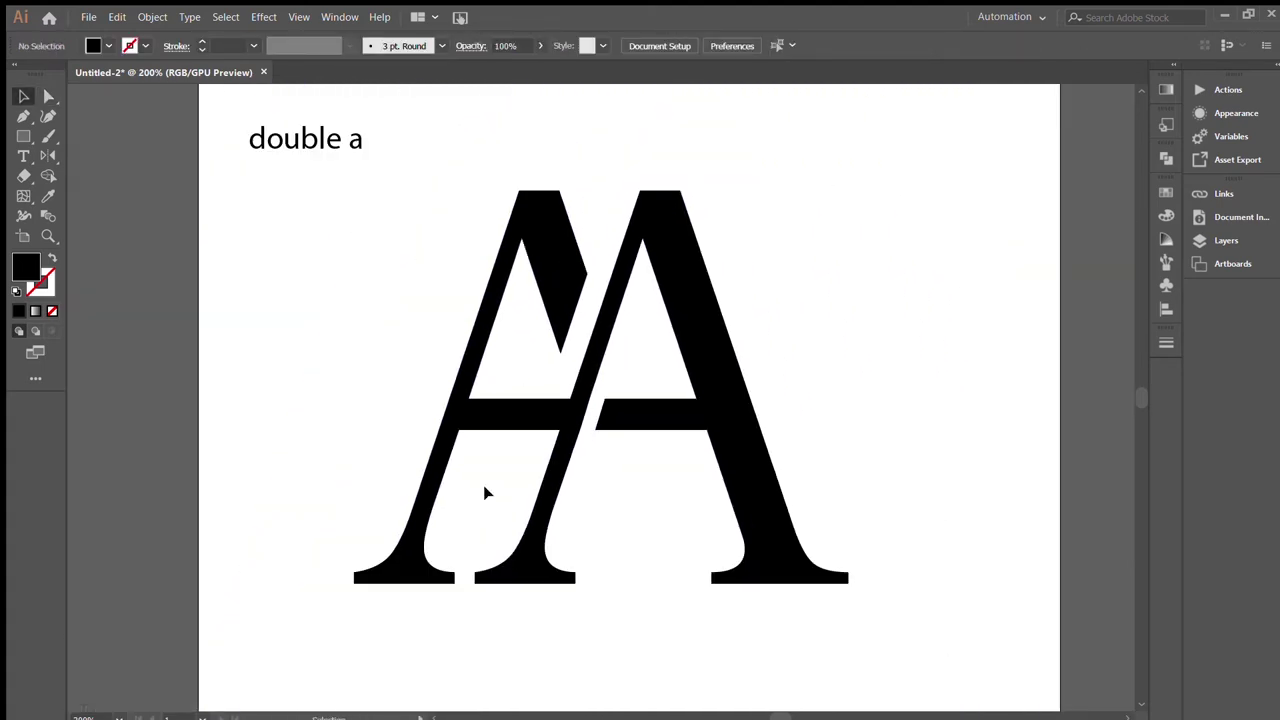
Select the right A and apply the default white-to-black gradient fill
scroll(483, 485, right, 3)
scroll(394, 577, up, 1)
key(space)
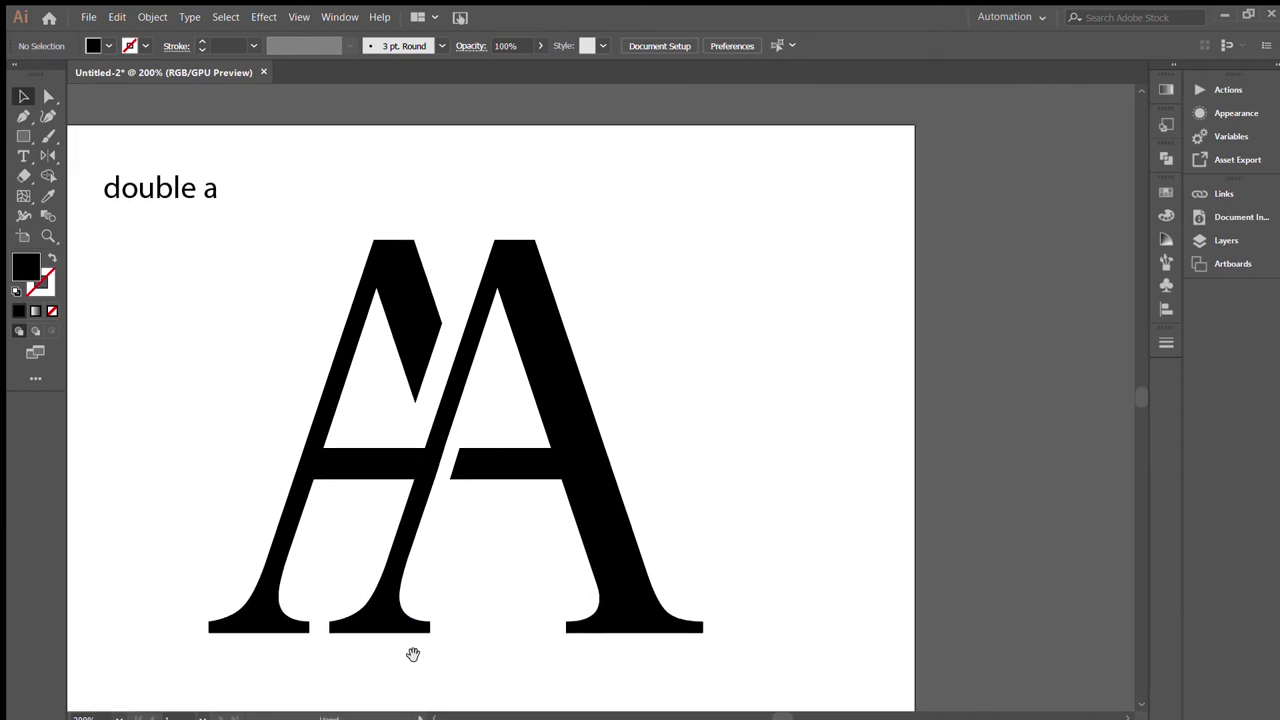
drag(450, 582, 480, 586)
click(417, 466)
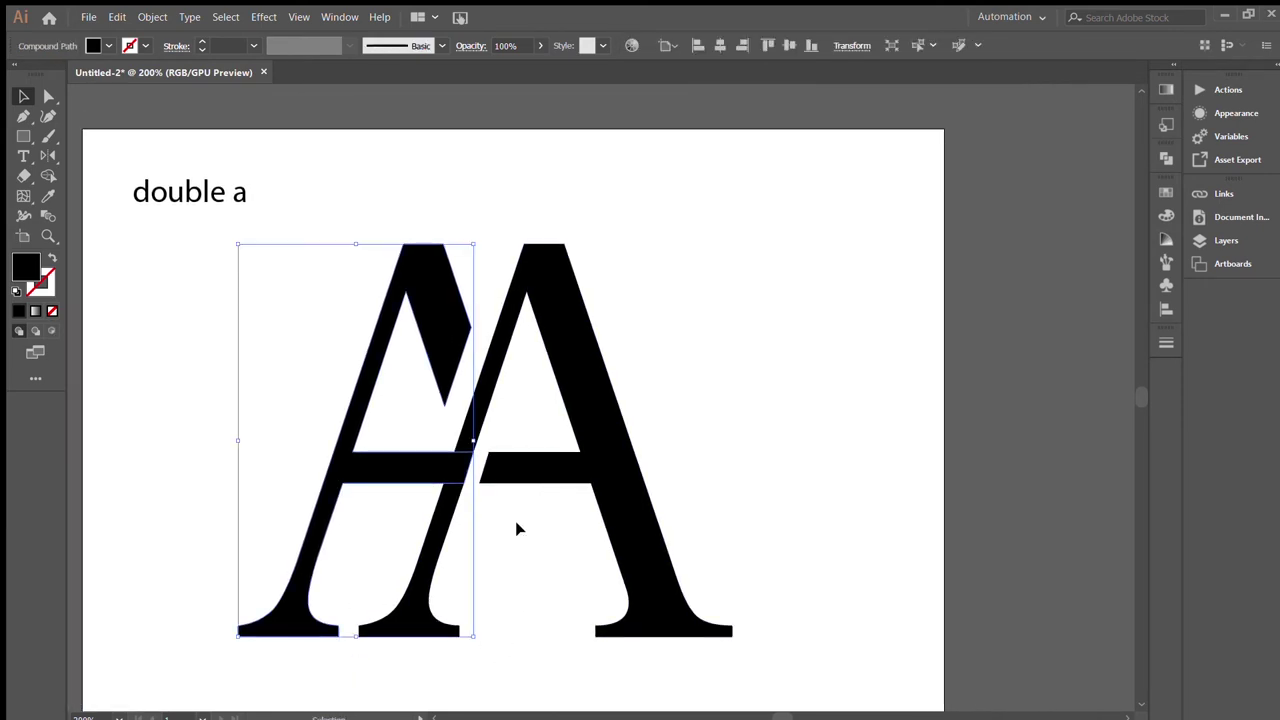
click(586, 387)
key(ctrl)
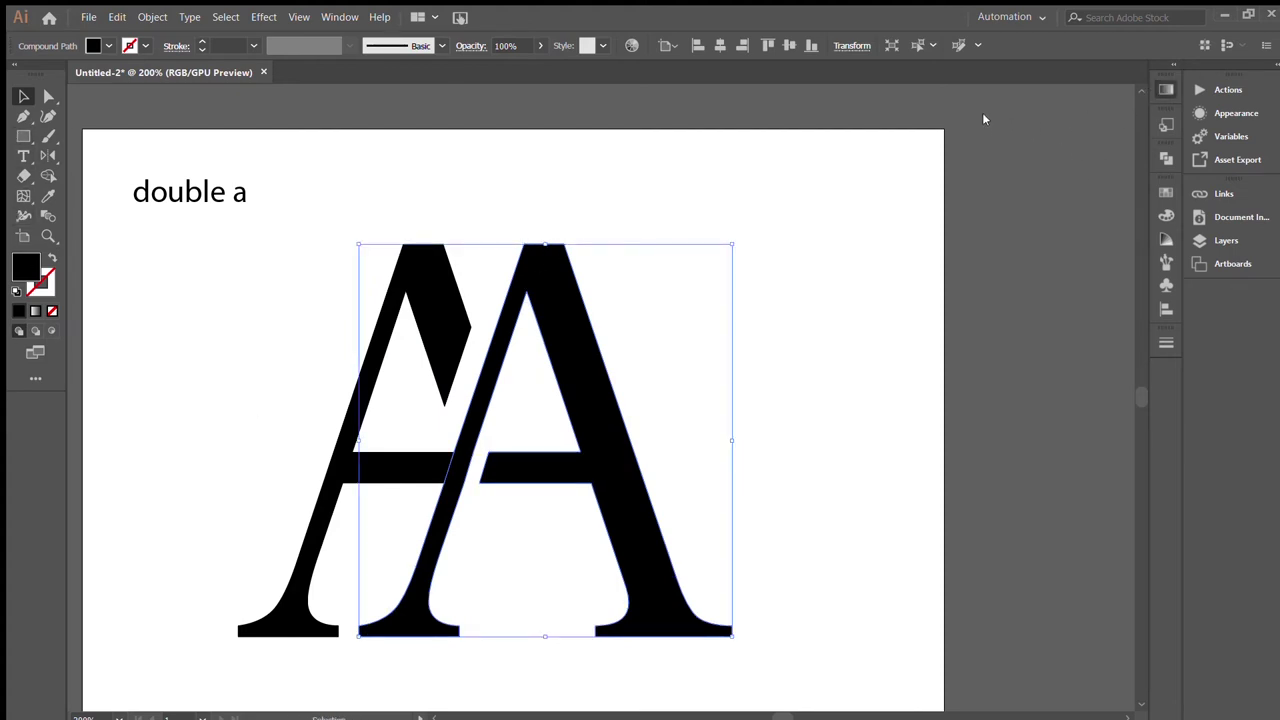
key(period)
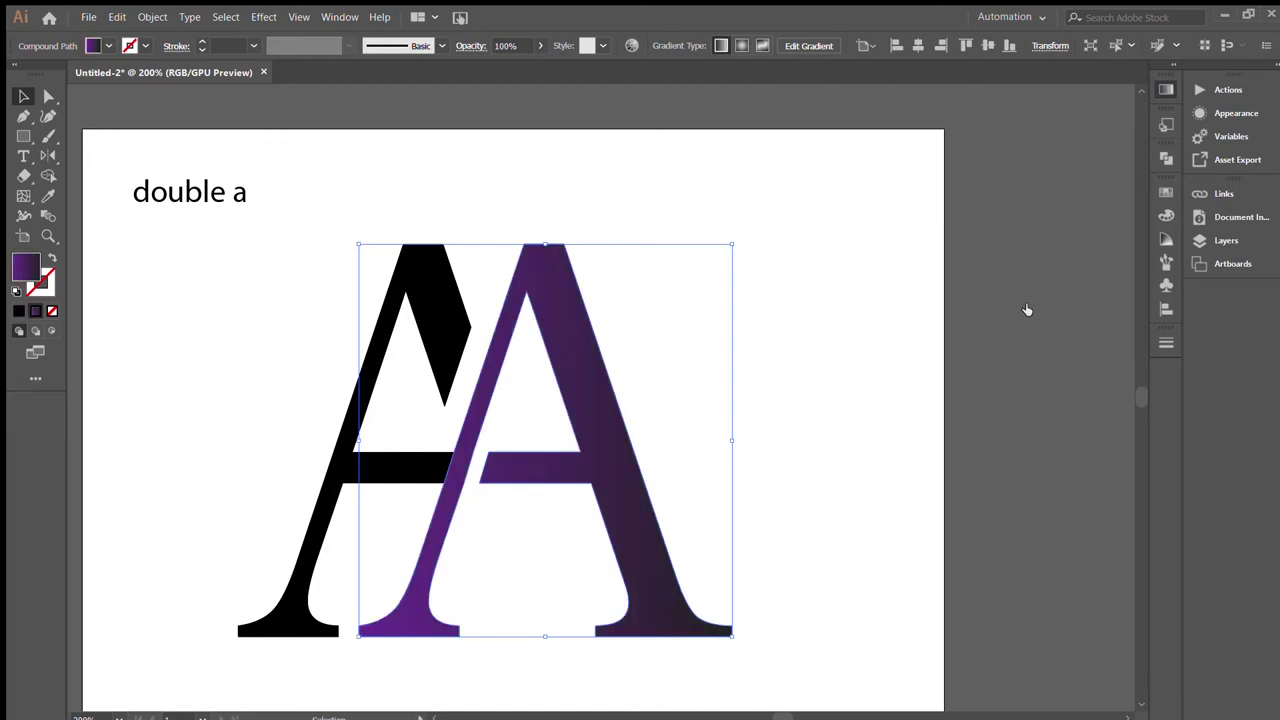
Give the right A a purple-magenta gradient fill
key(comma)
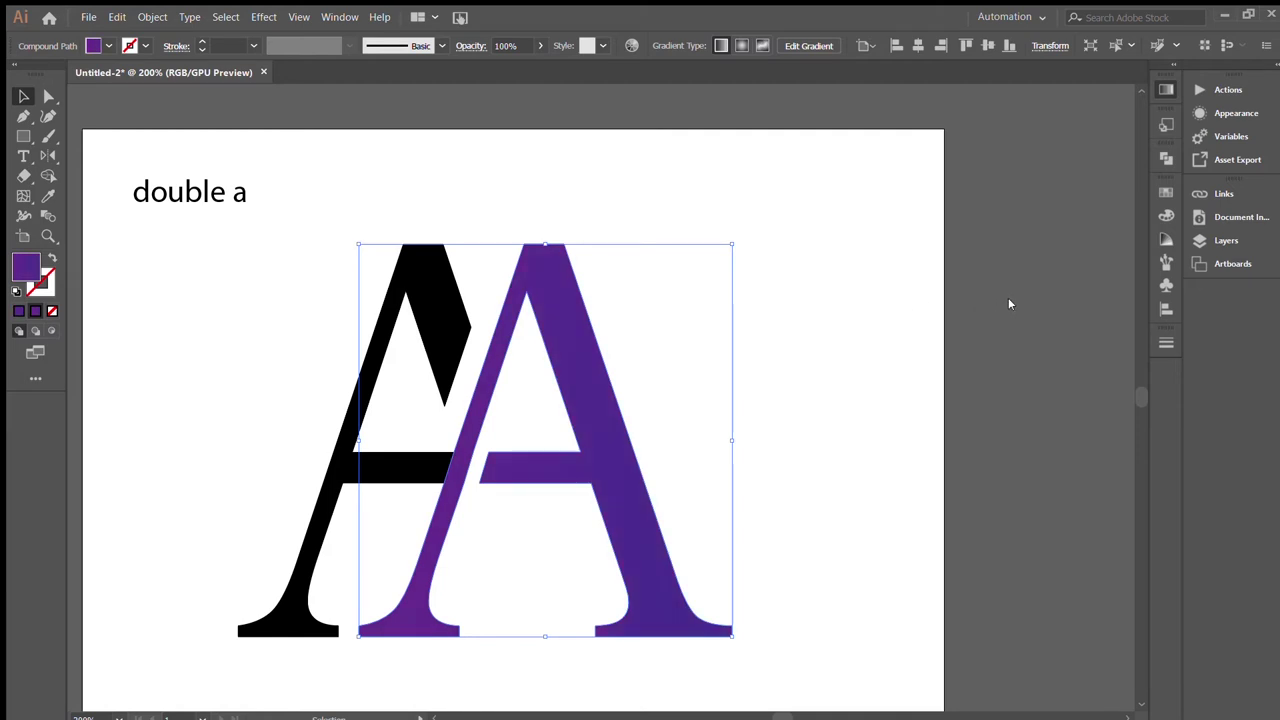
key(period)
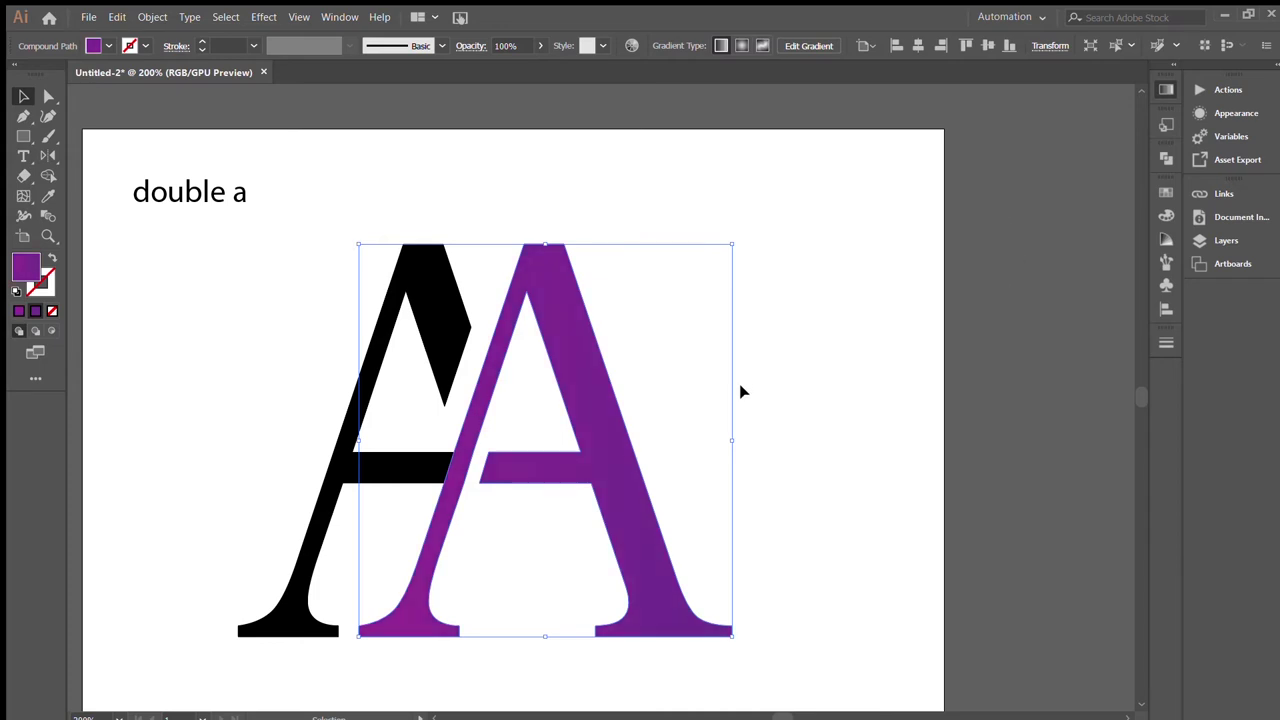
click(503, 271)
Make the left A dark grey and recenter the monogram
click(368, 340)
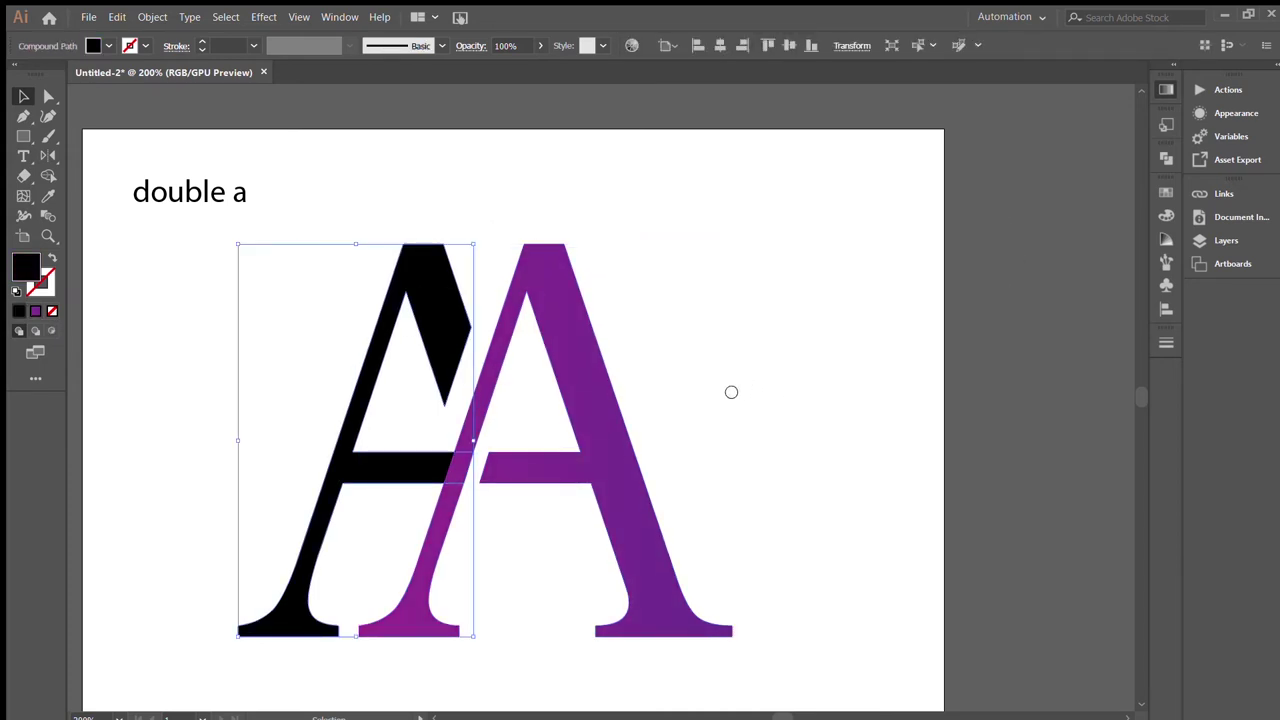
click(803, 443)
click(337, 517)
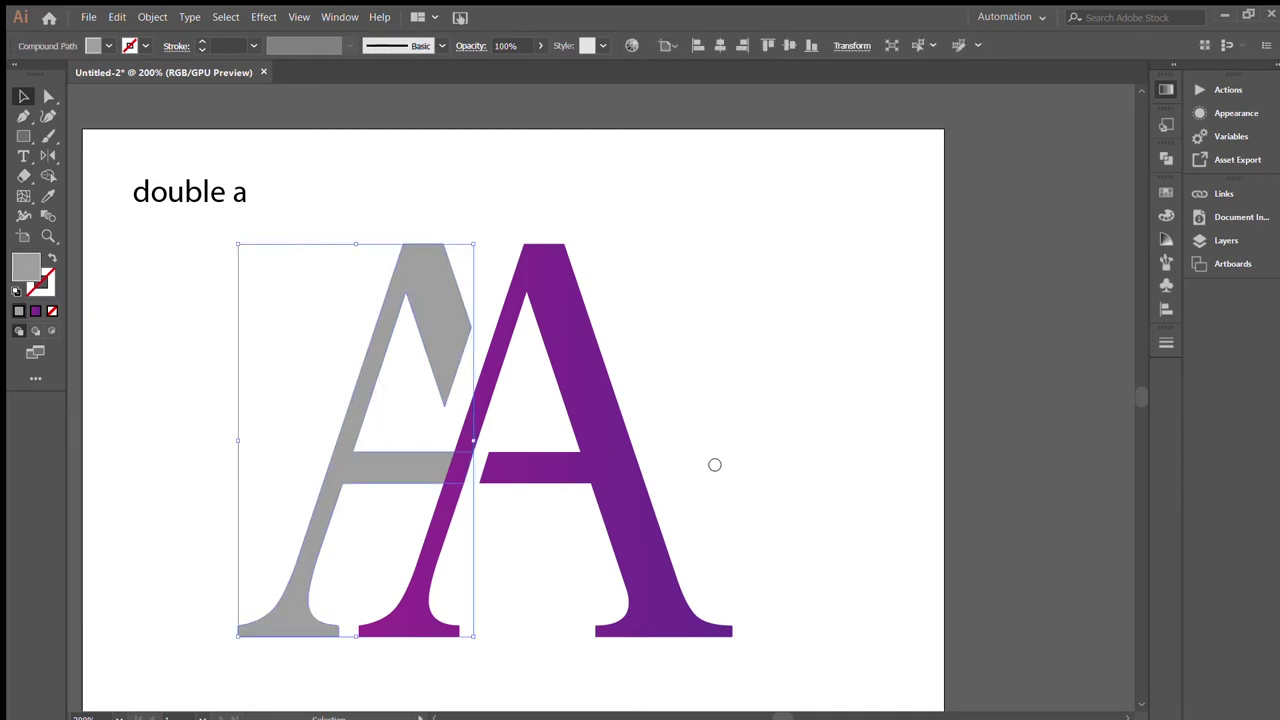
click(794, 423)
mouse_move(794, 423)
mouse_down()
mouse_move(859, 342)
mouse_move(795, 336)
mouse_up()
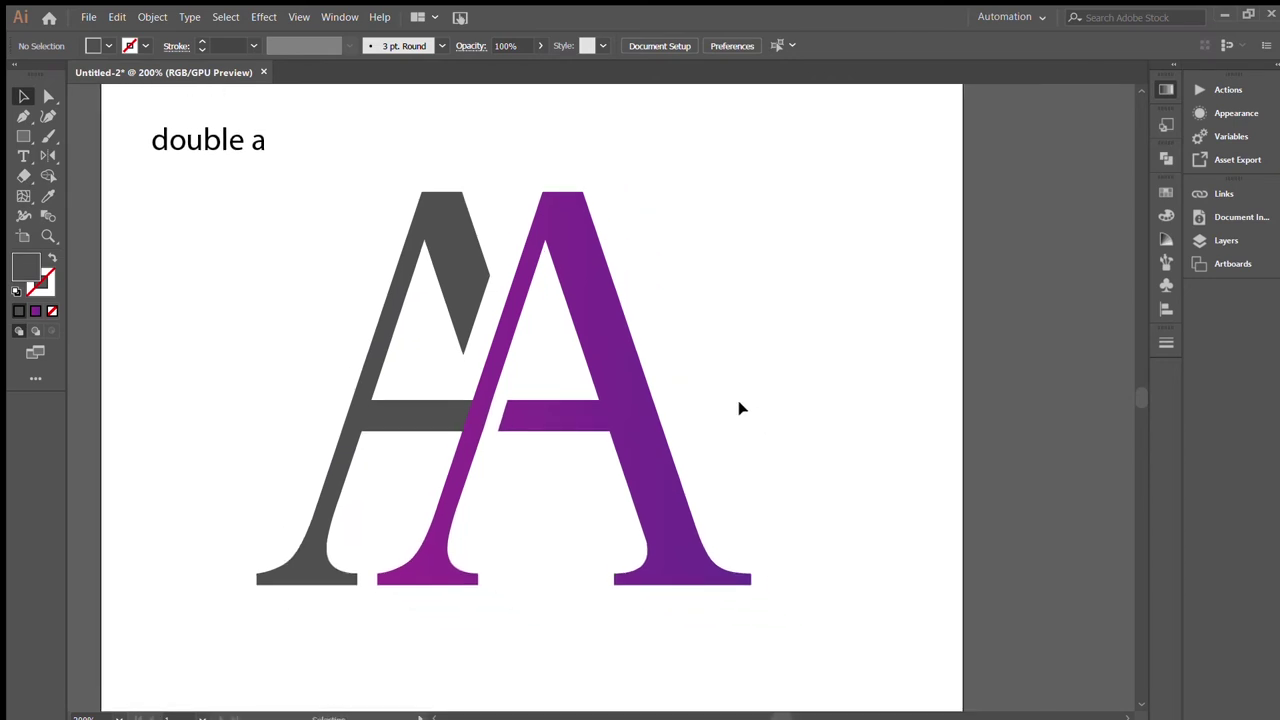
drag(671, 331, 715, 355)
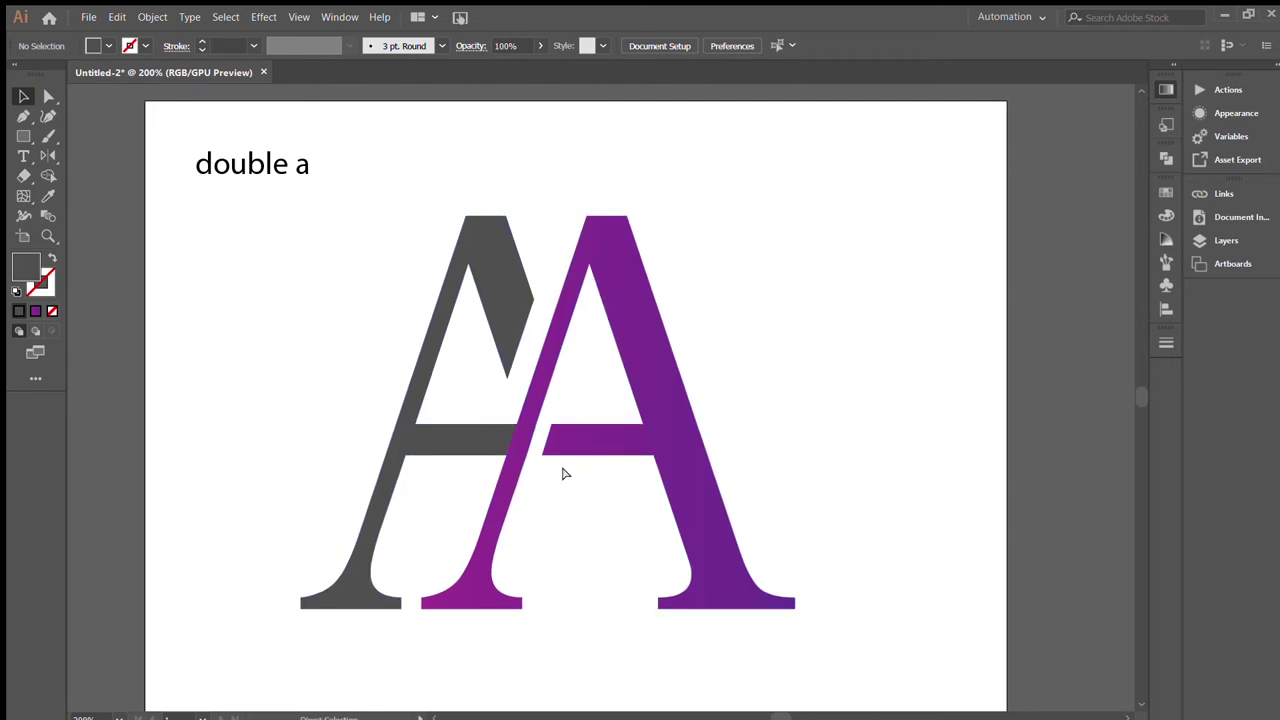
Select the crossbar's left-end anchors and nudge them right with the arrow keys
scroll(563, 473, up, 2)
scroll(543, 471, up, 2)
key(a)
mouse_move(432, 403)
mouse_down()
mouse_move(465, 612)
mouse_move(483, 598)
mouse_up()
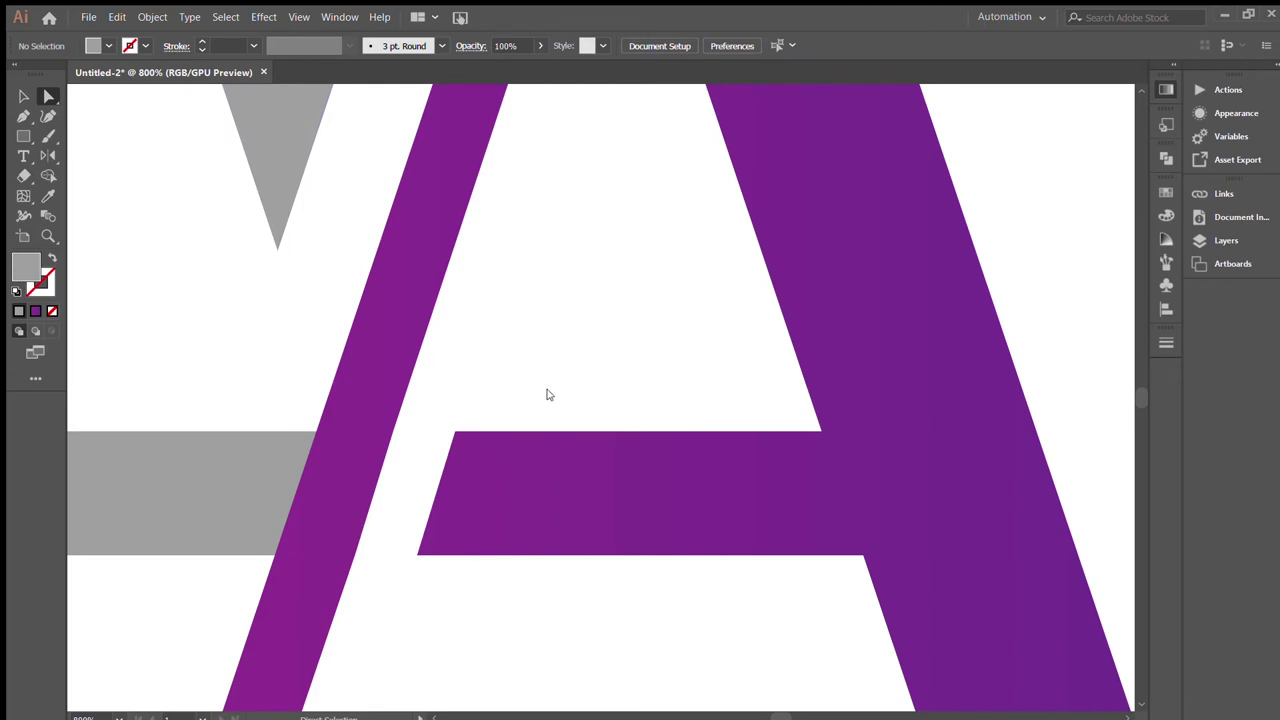
drag(508, 418, 436, 591)
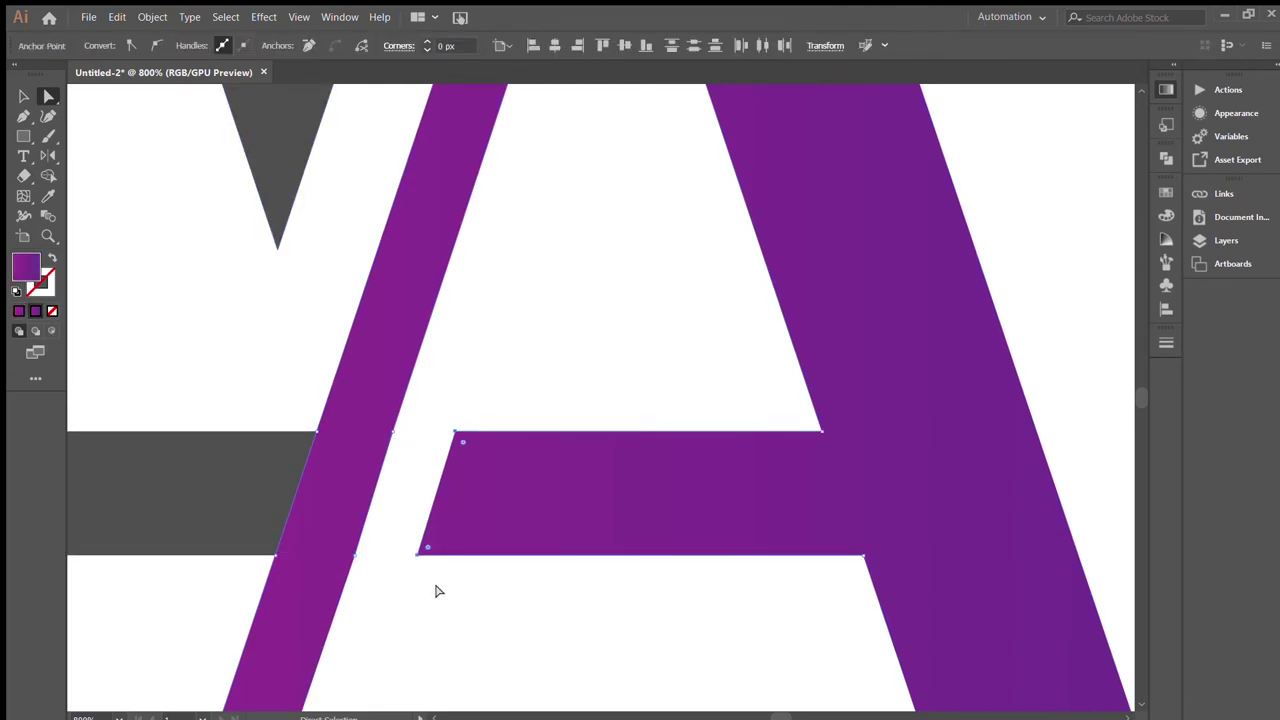
key(Right)
key(Right)
key(Right)
key(Right)
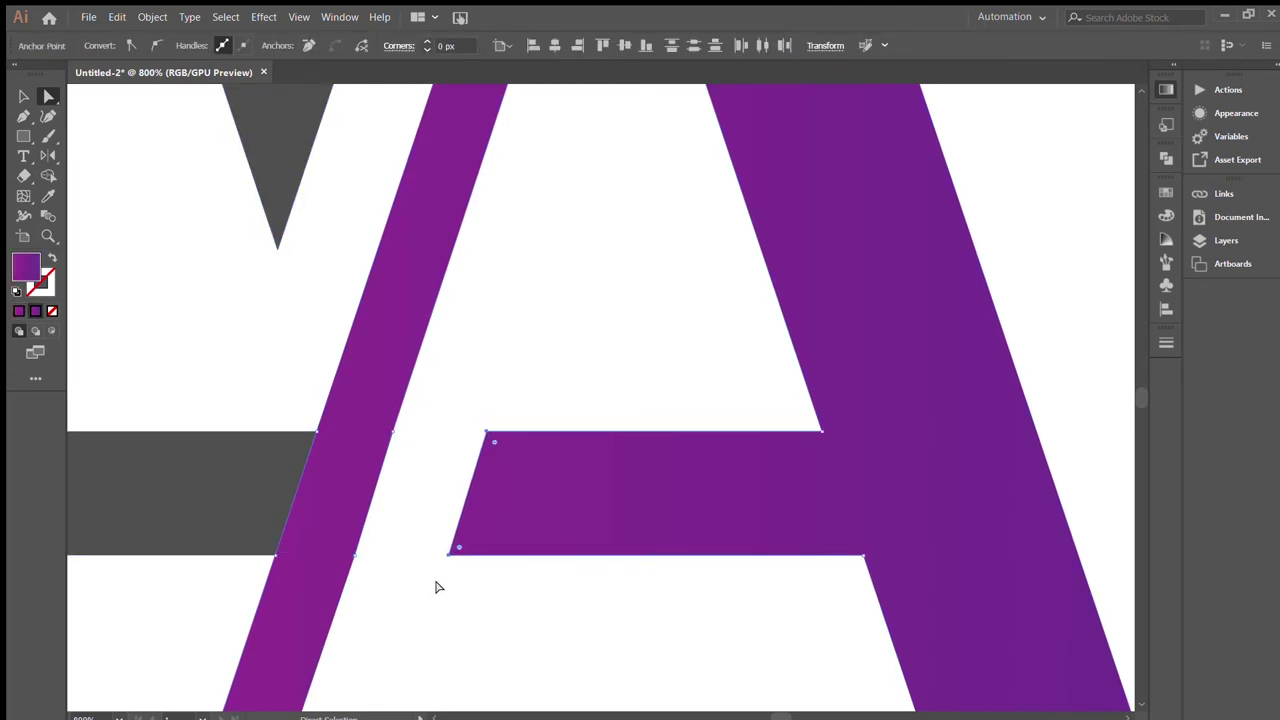
Shift the crossbar's bottom-left corner point right, then deselect and reframe the monogram
key(Right)
click(497, 600)
key(Right)
mouse_move(434, 531)
mouse_down()
mouse_move(450, 558)
mouse_move(464, 556)
mouse_up()
click(422, 630)
key(v)
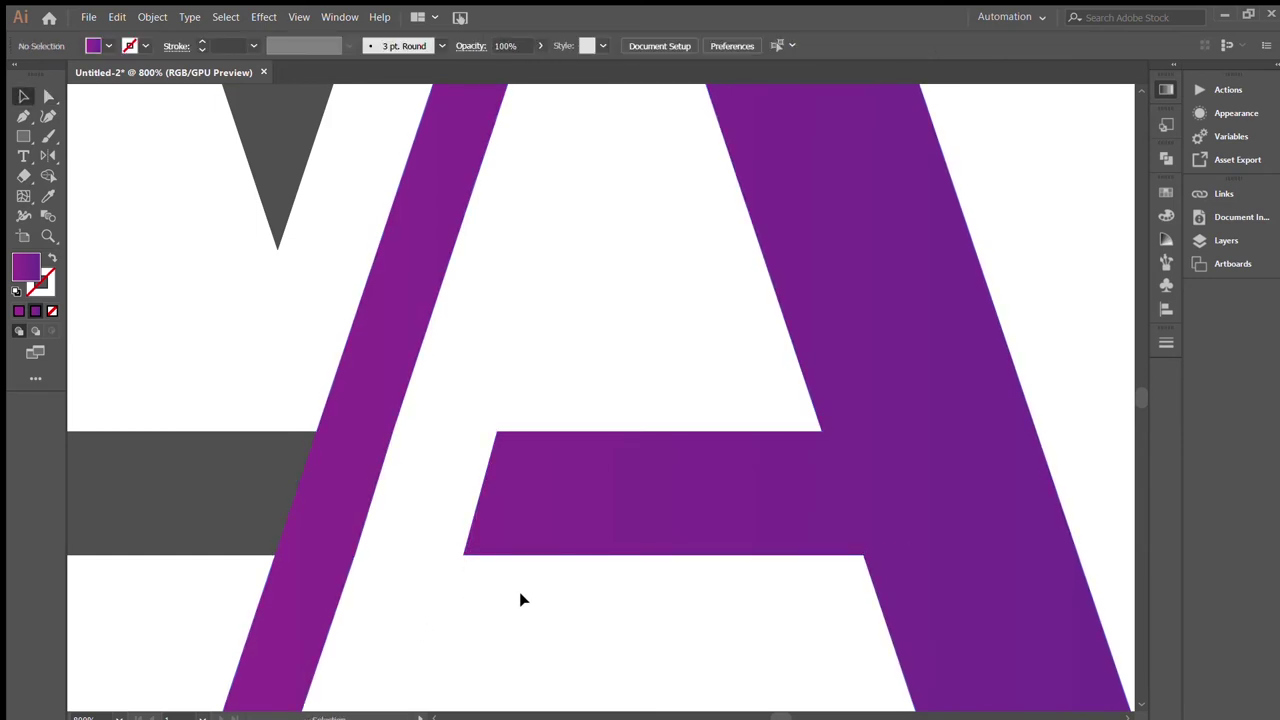
key(ctrl+minus)
key(ctrl+minus)
key(ctrl+minus)
key(ctrl+minus)
key(ctrl+minus)
key(ctrl+plus)
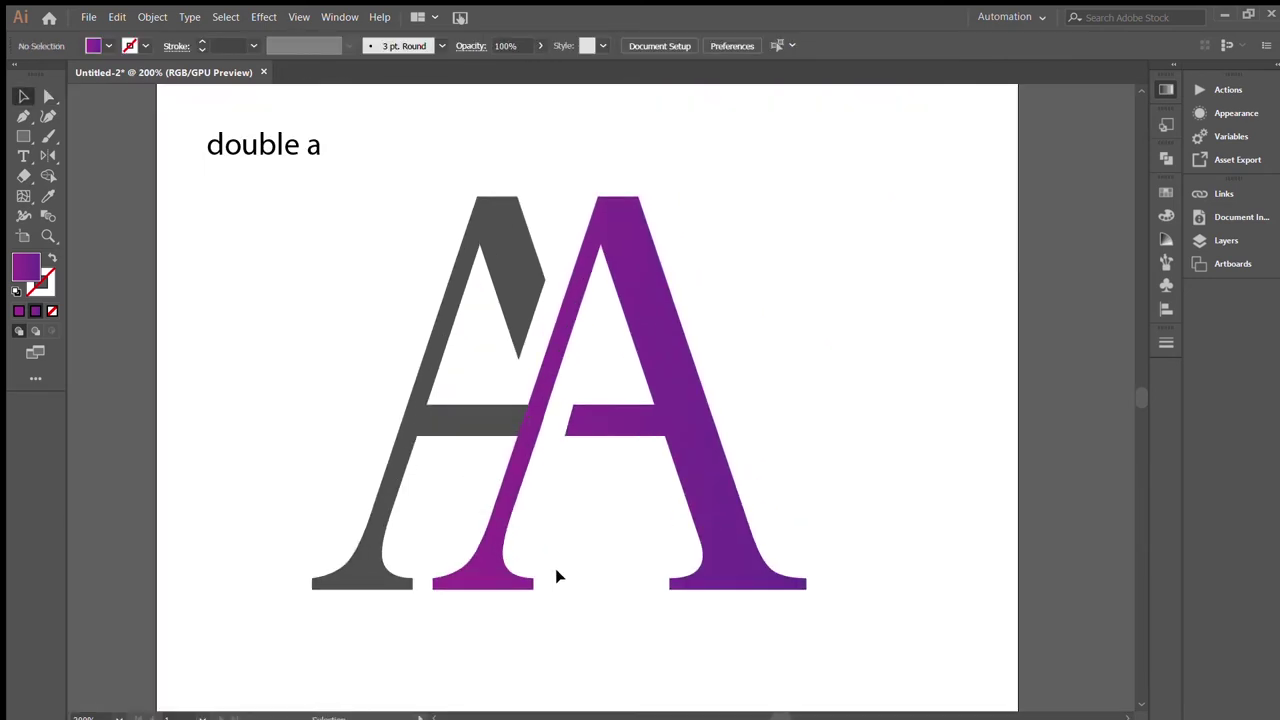
Zoom in on where the gray A's crossbar overlaps the purple A
click(440, 337)
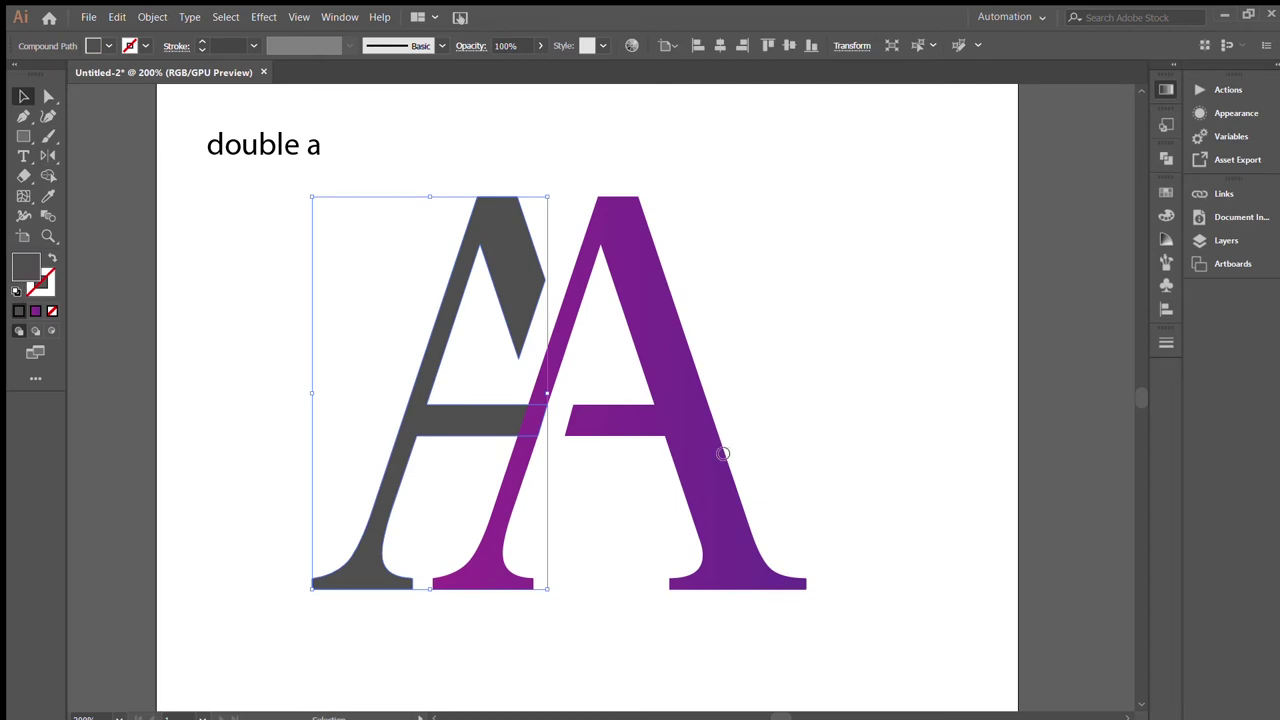
click(918, 355)
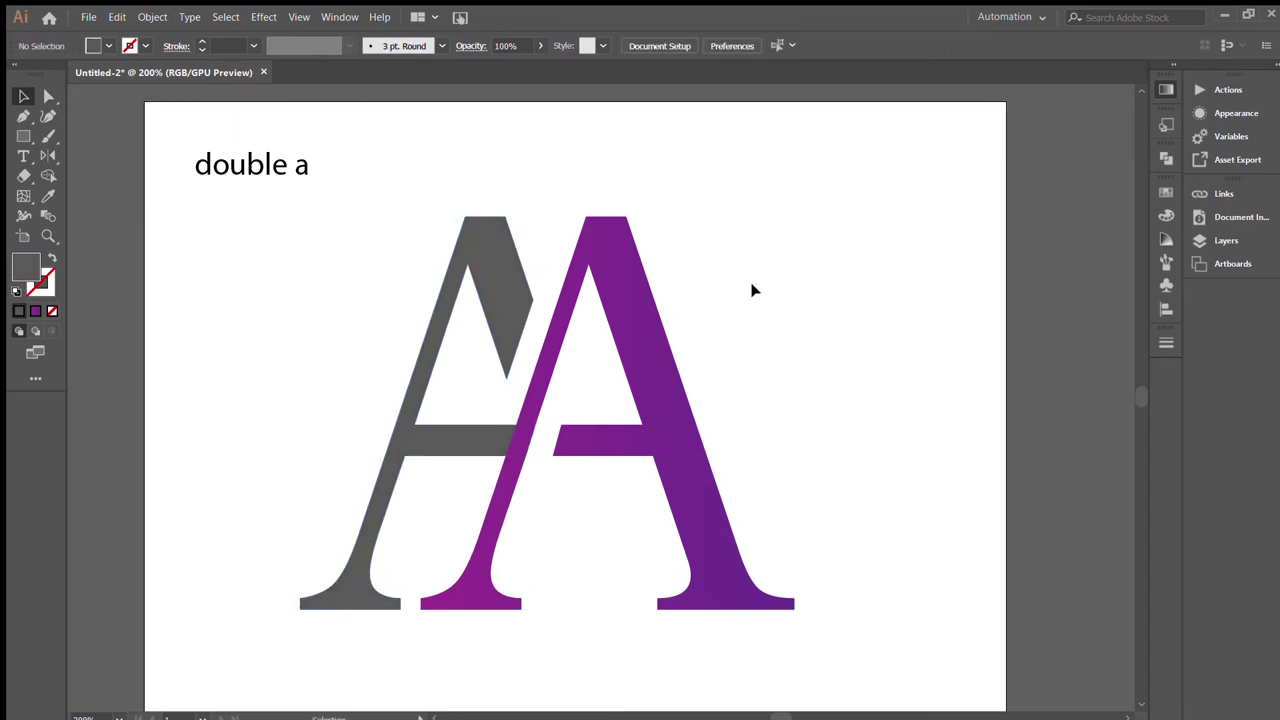
key(ctrl+minus)
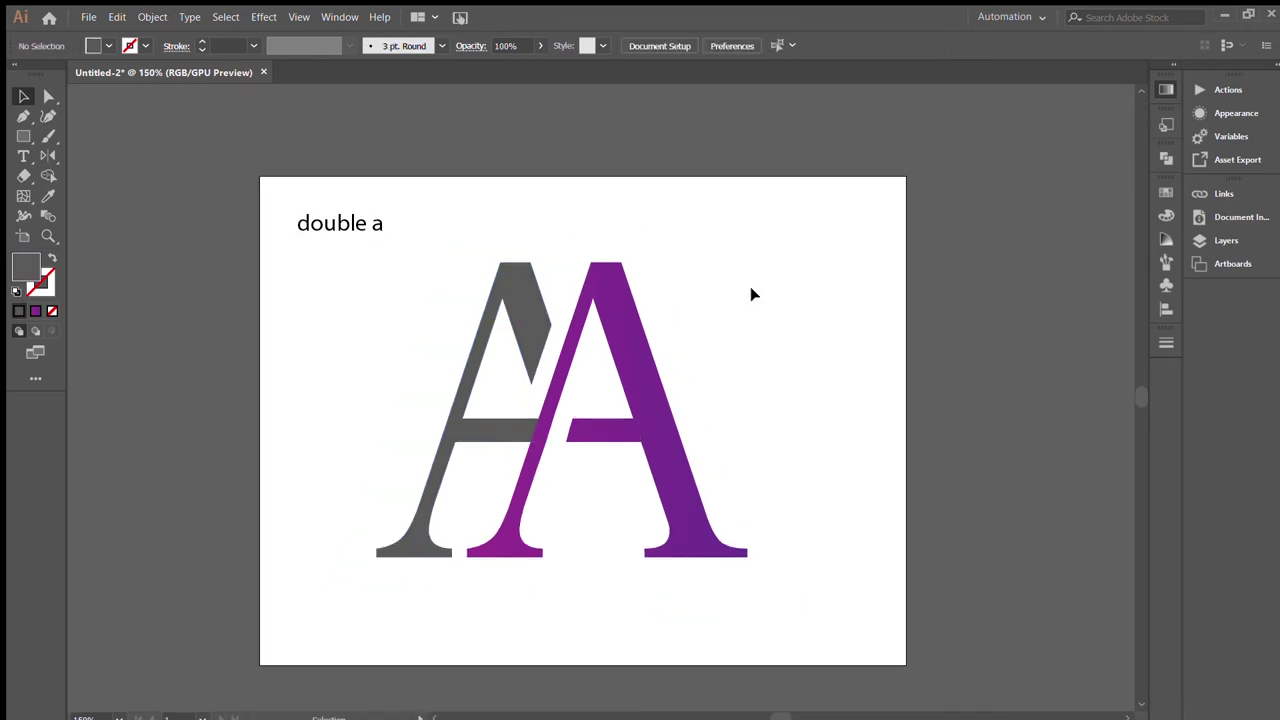
key(ctrl+plus)
key(ctrl+plus)
key(ctrl+plus)
key(ctrl+plus)
drag(214, 589, 505, 433)
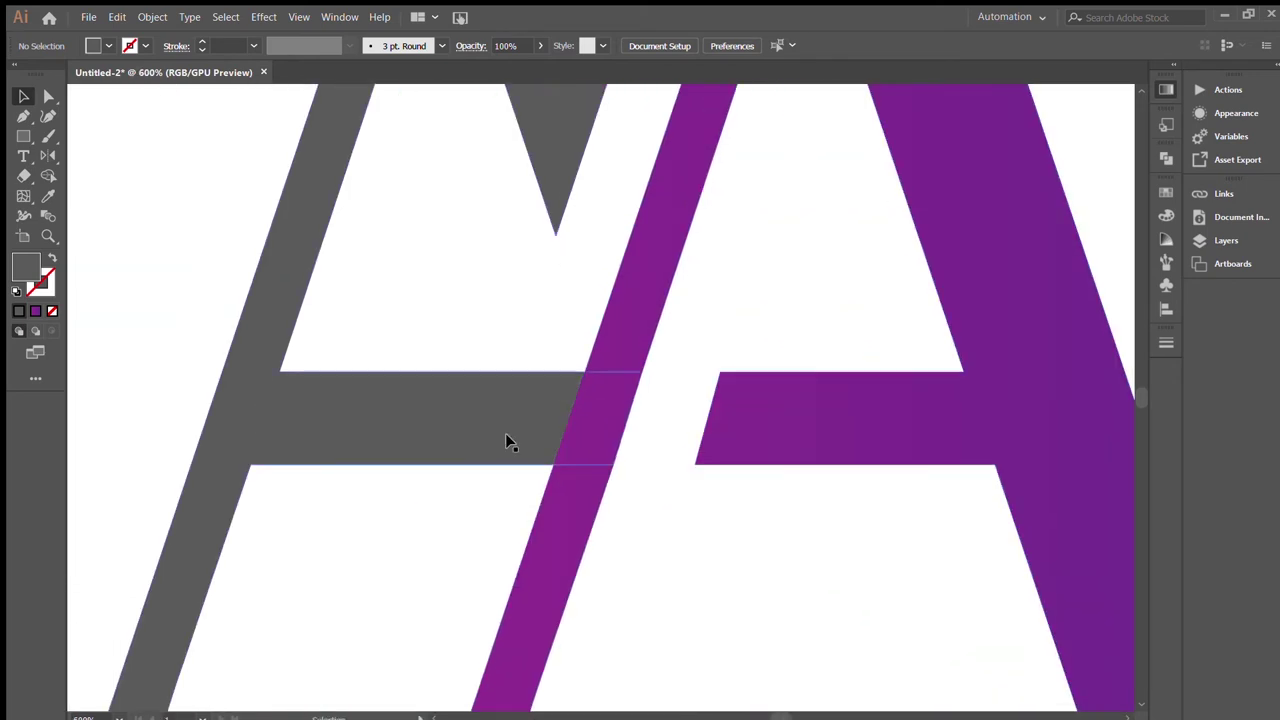
key(ctrl+plus)
key(ctrl+plus)
key(ctrl+plus)
In Outline view, delete the extra crossbar piece beside the purple stroke with Shape Builder
click(399, 400)
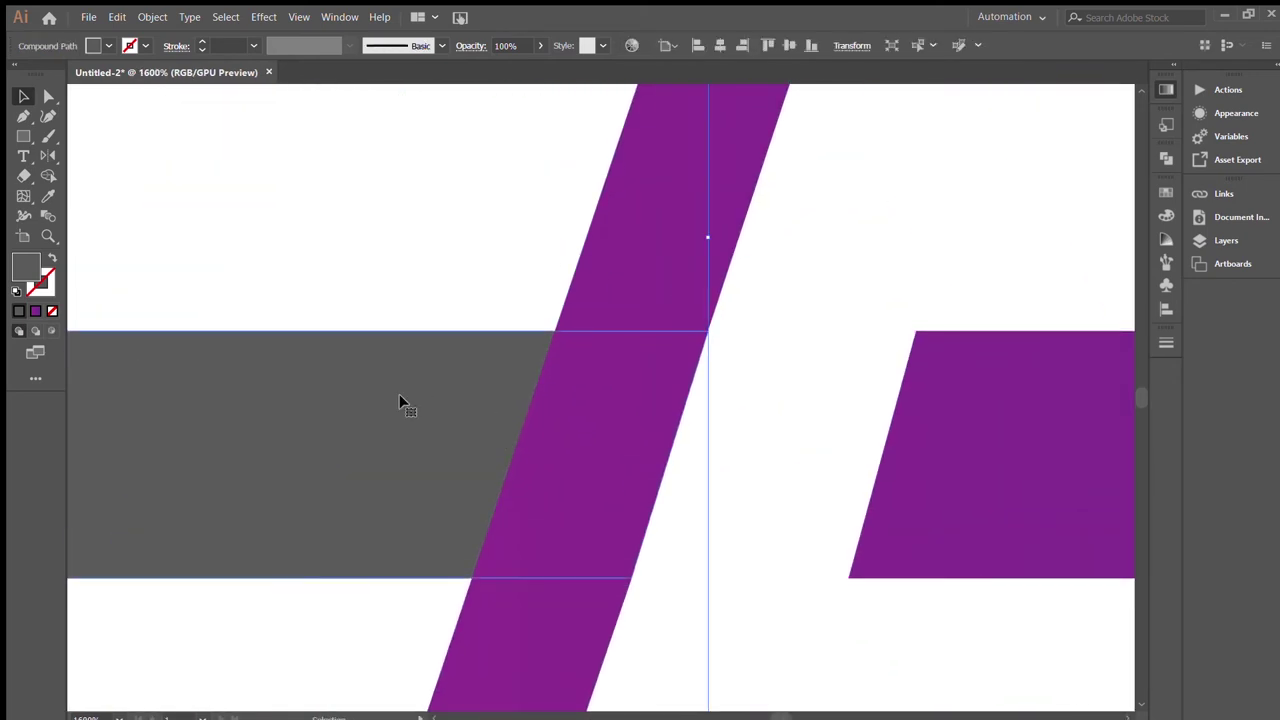
shift+click(639, 423)
click(480, 194)
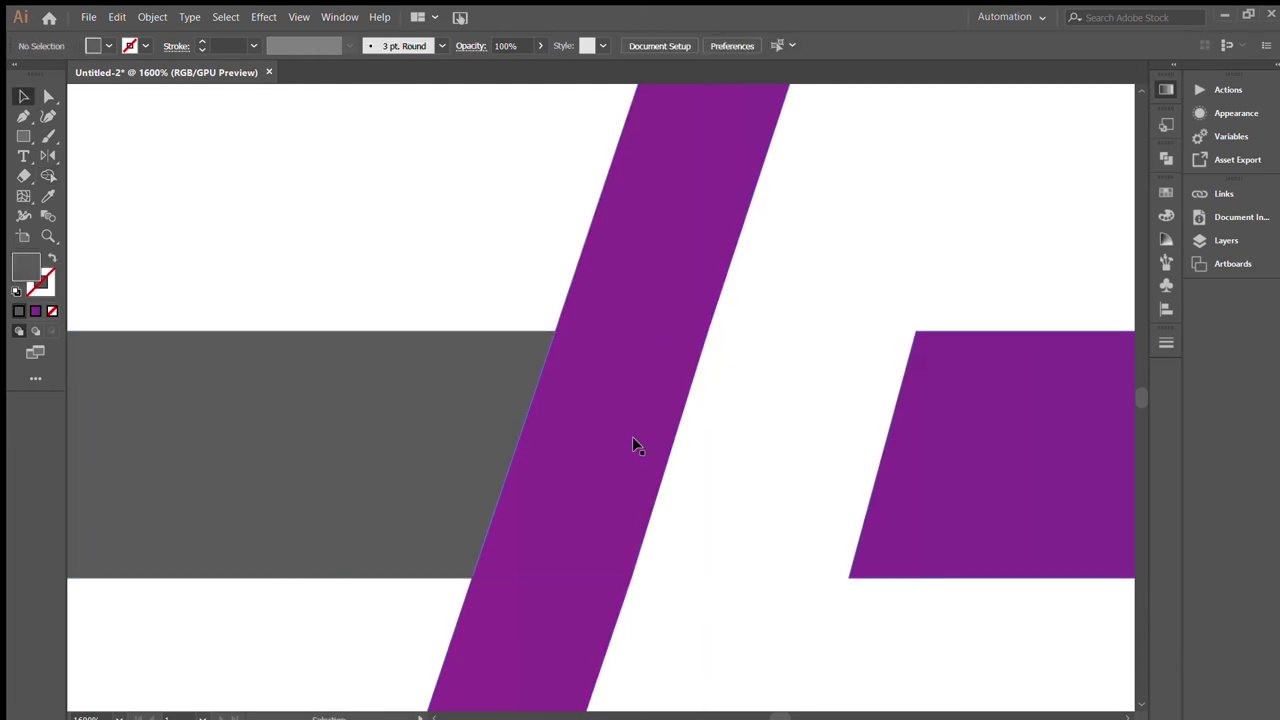
key(ctrl+y)
alt+click(636, 328)
key(ctrl+y)
Zoom out and nudge the gray A slightly to the right
click(454, 429)
click(530, 305)
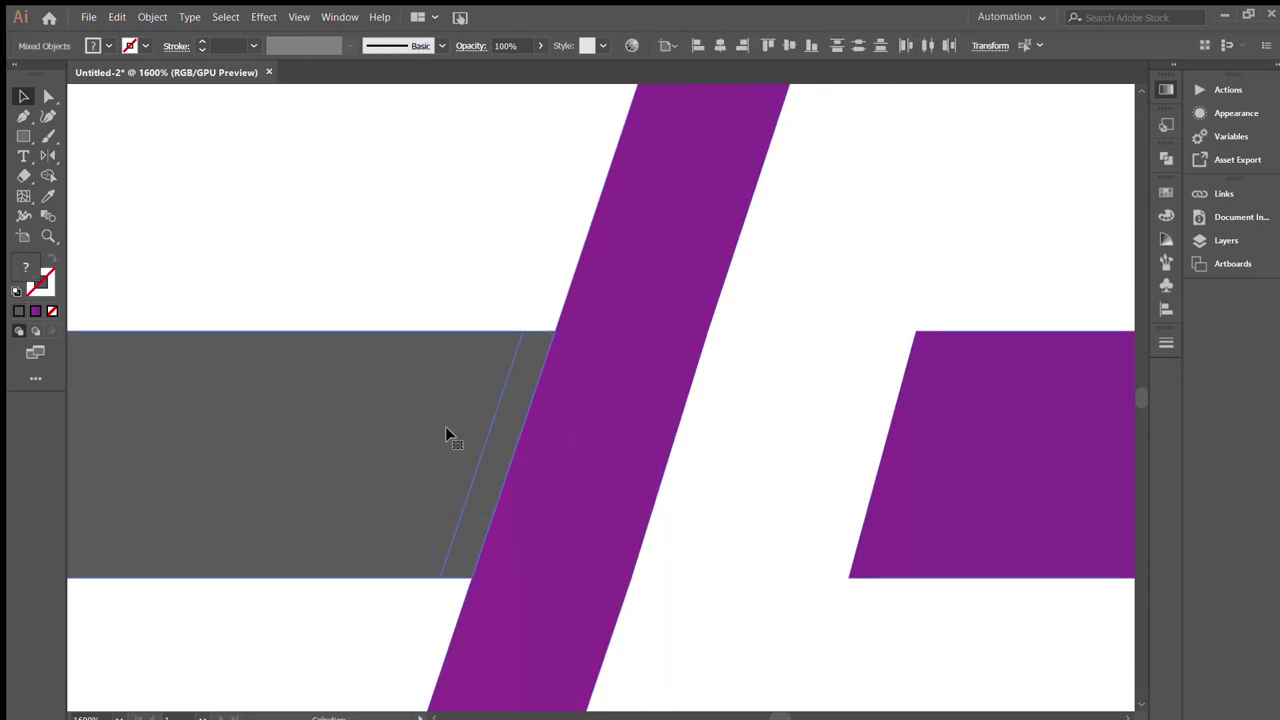
key(ctrl+minus)
key(ctrl+minus)
key(ctrl+minus)
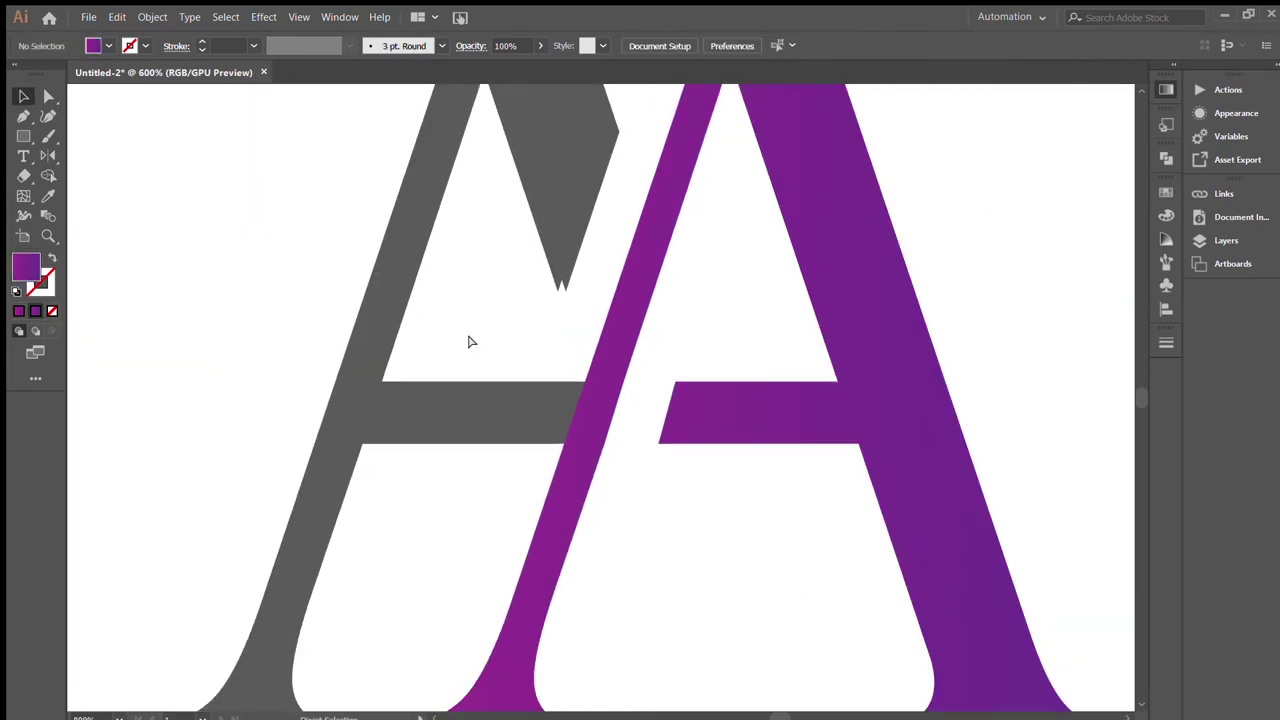
key(ctrl+minus)
click(407, 393)
drag(402, 387, 408, 387)
Select the thin sliver left at the crossbar junction
click(540, 374)
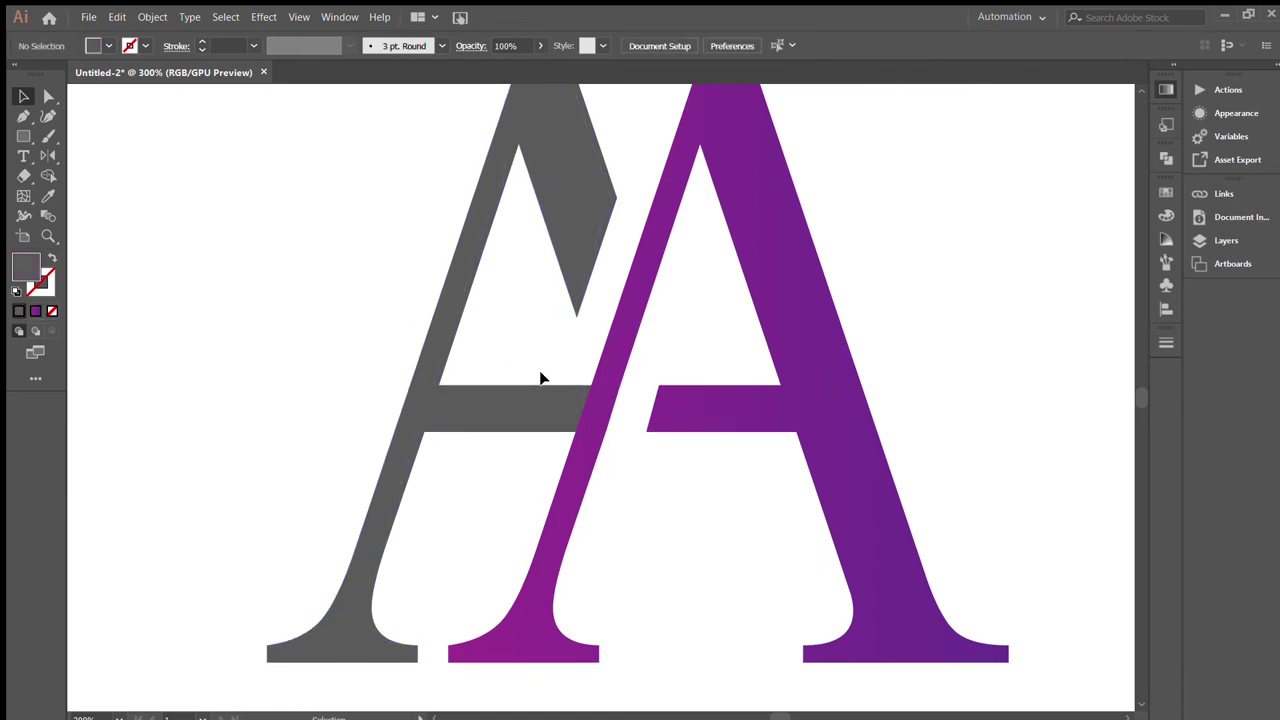
click(578, 396)
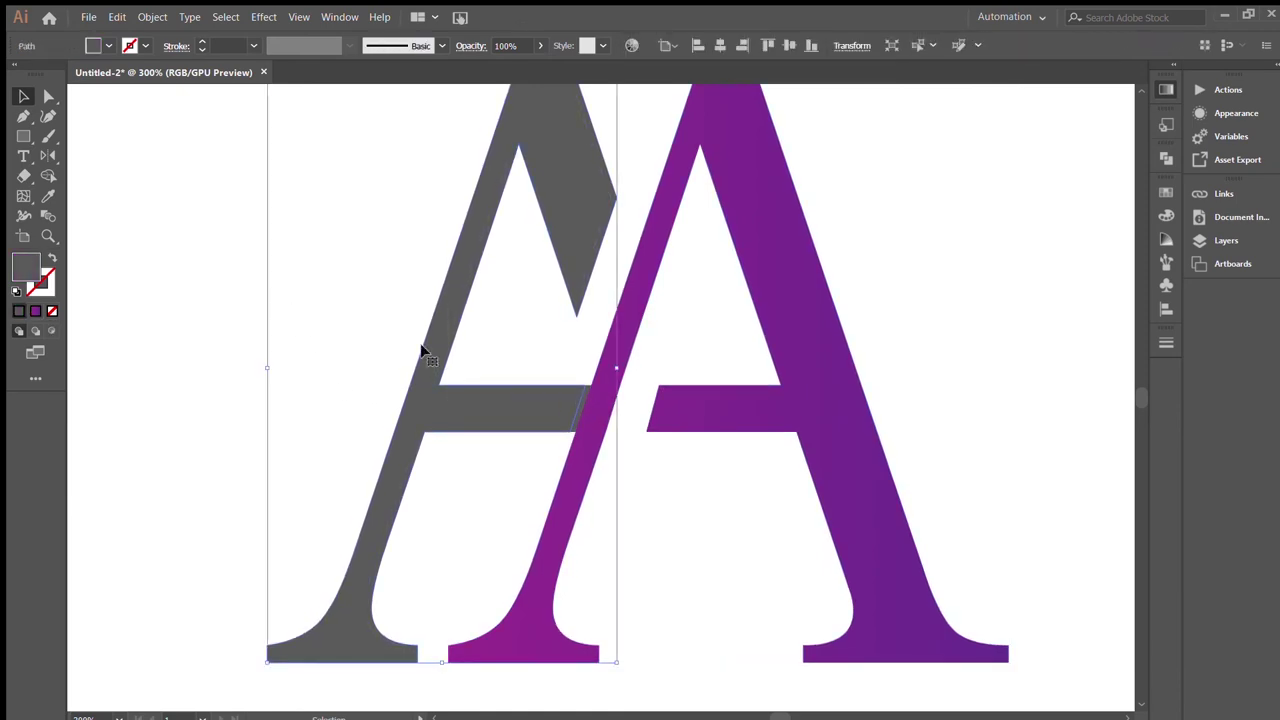
click(586, 406)
click(652, 411)
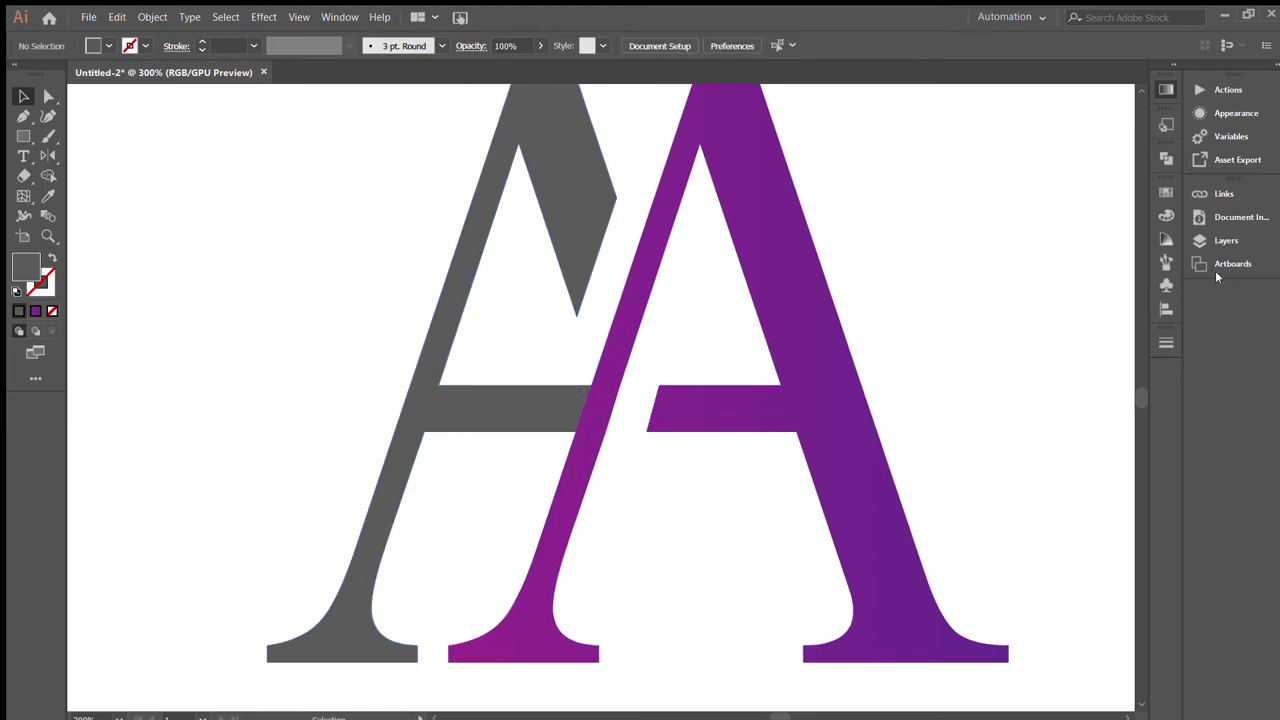
click(575, 410)
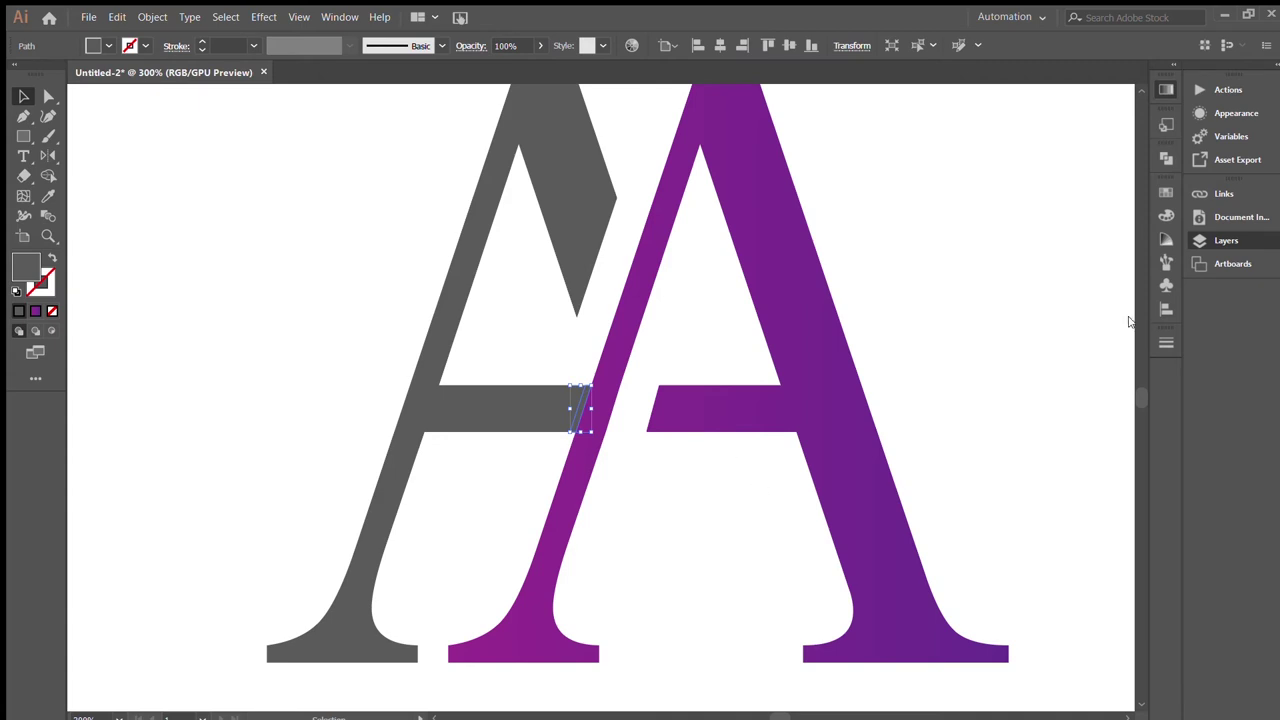
Fill the crossbar sliver darker and Alt-drag a copy of it leftward
click(615, 618)
click(583, 398)
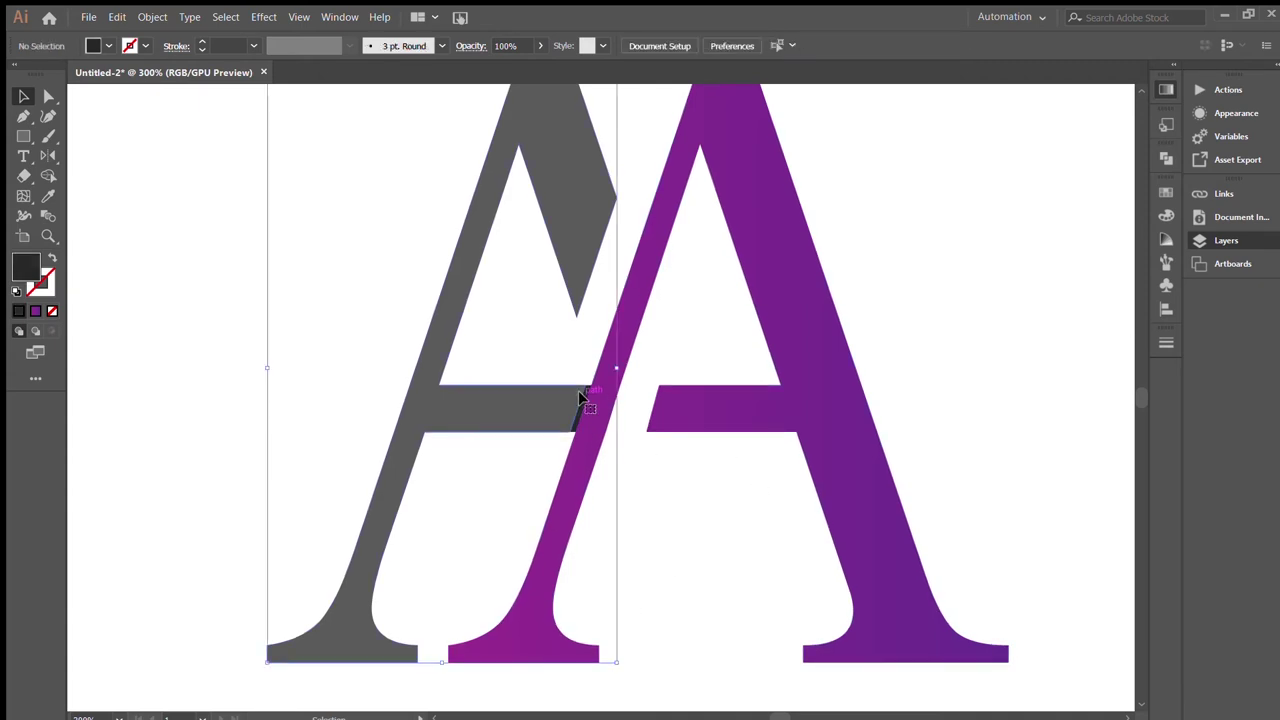
key(ctrl+plus)
key(ctrl+plus)
key(ctrl+plus)
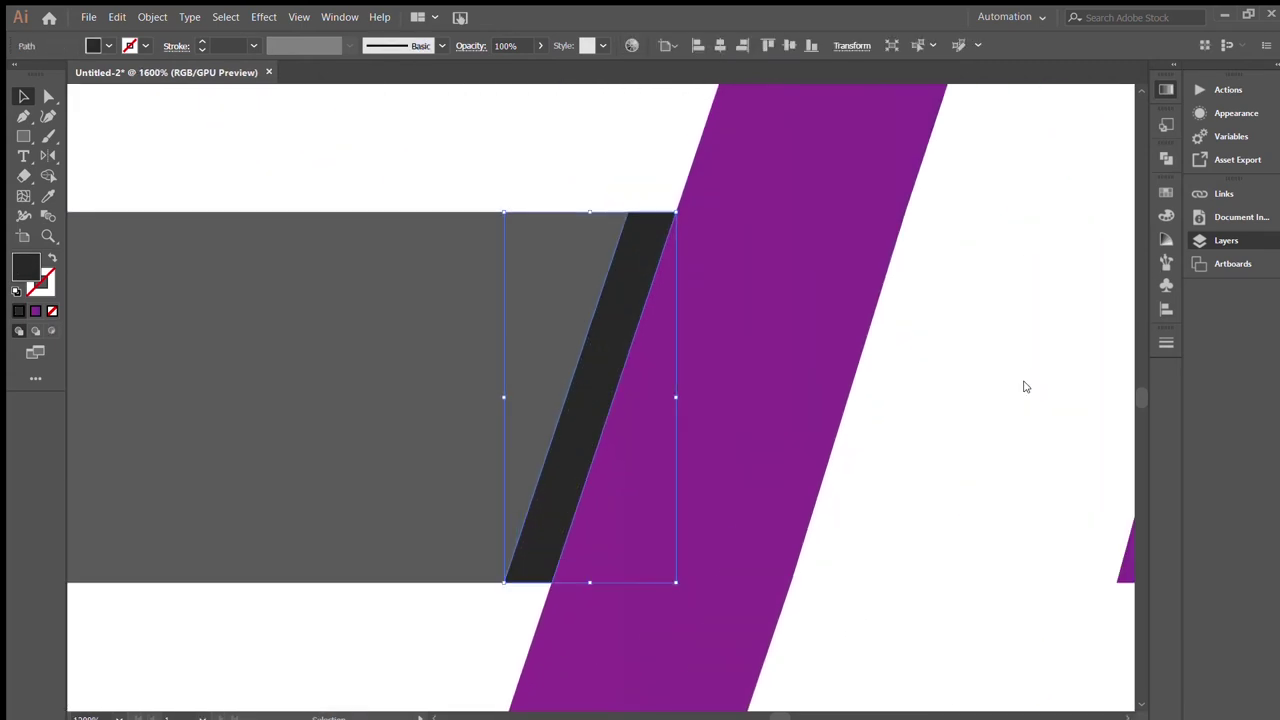
drag(503, 399, 549, 399)
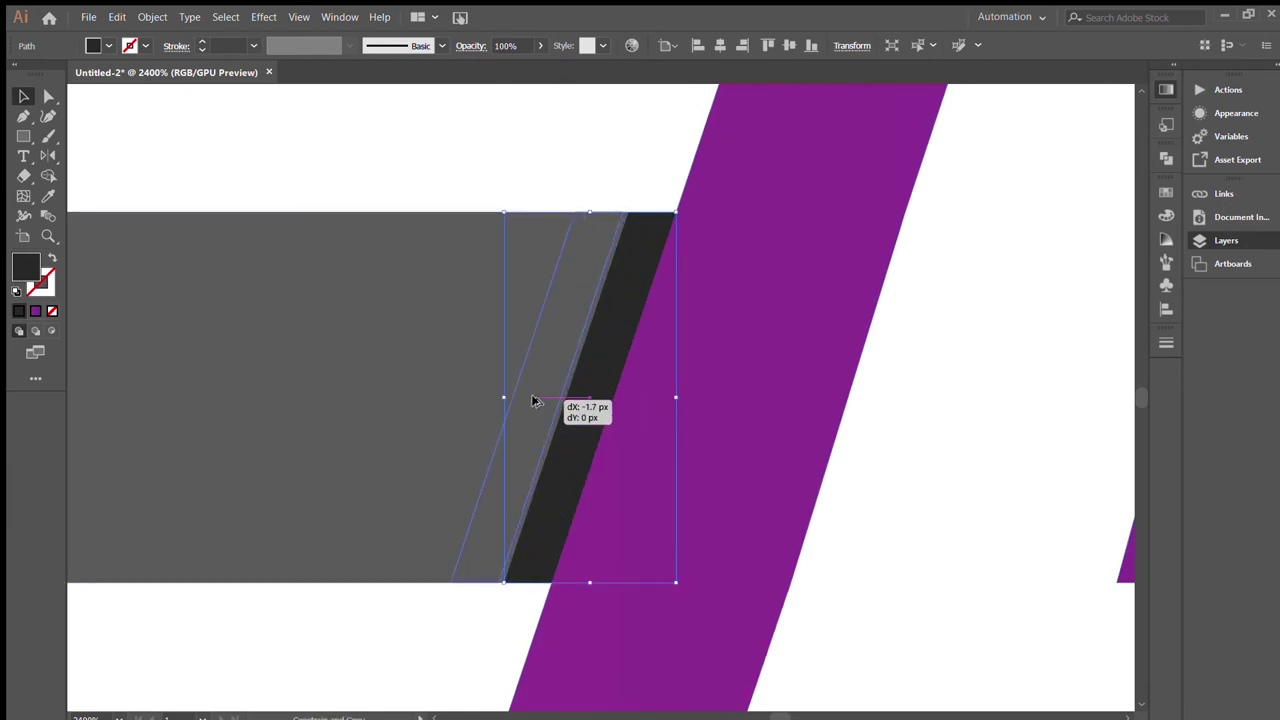
drag(549, 399, 588, 410)
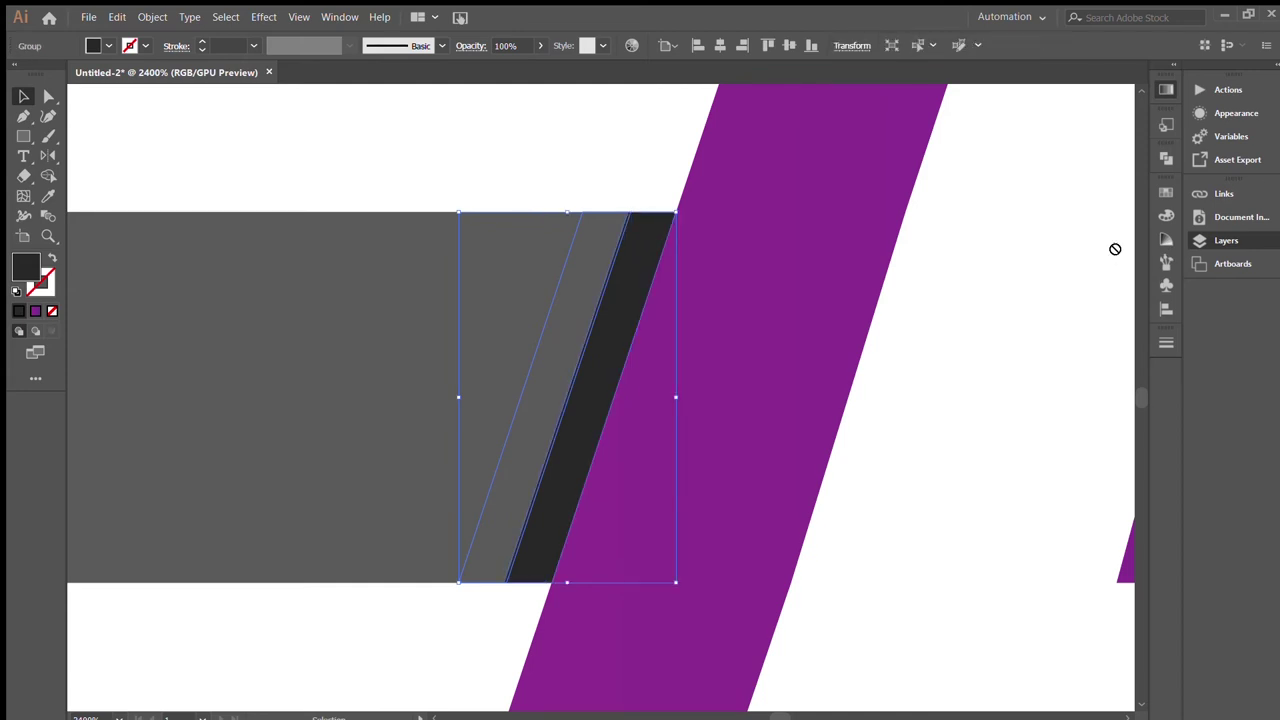
Group the slivers and fill the copy the same dark gray
key(ctrl+g)
click(884, 491)
click(531, 491)
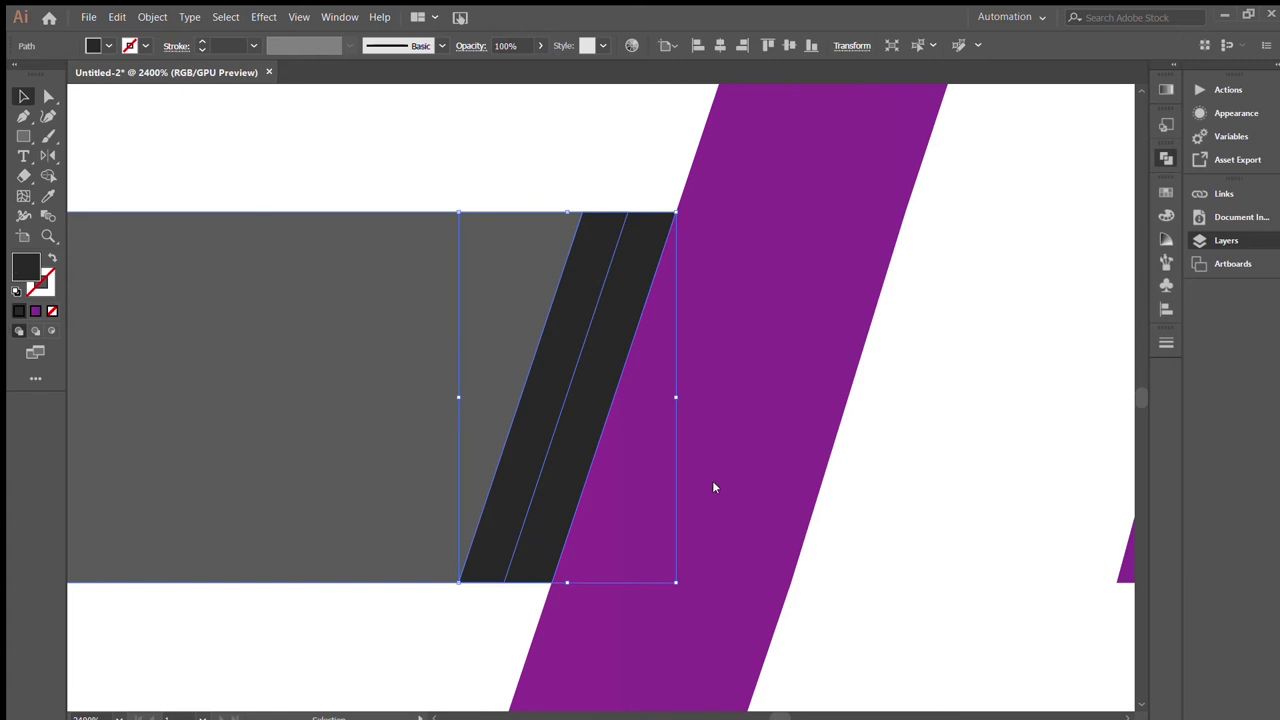
click(958, 468)
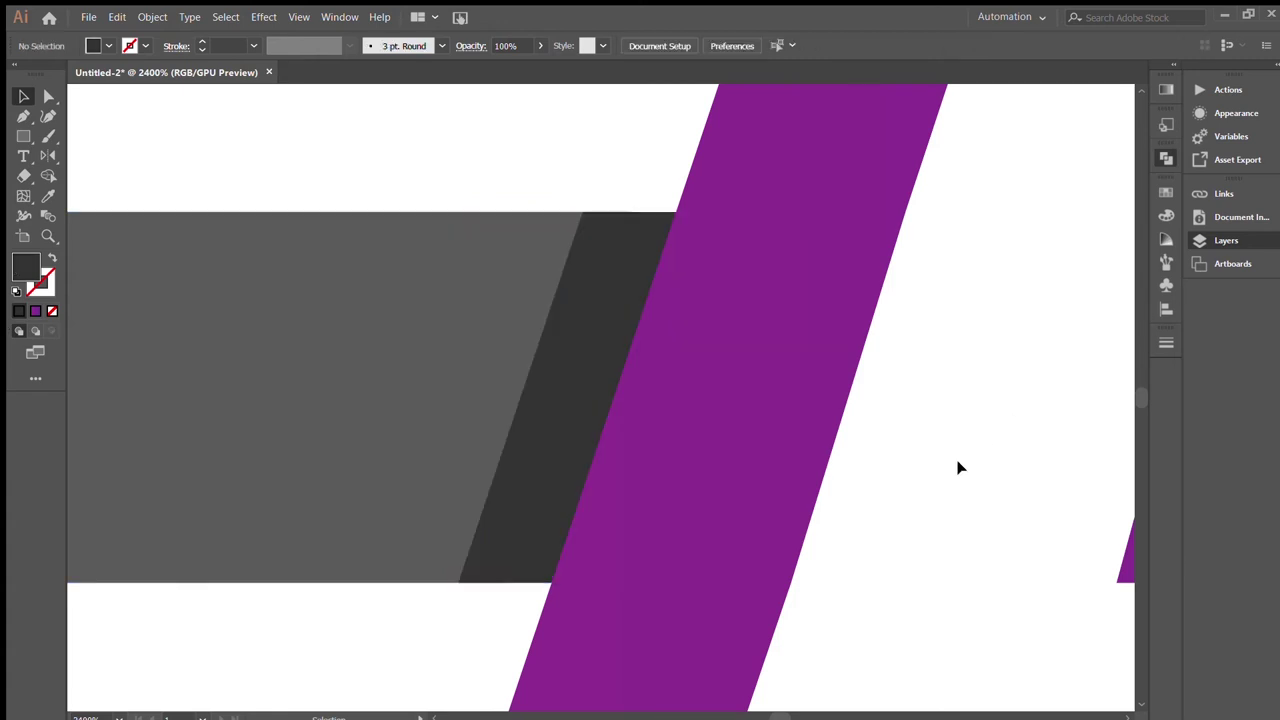
Review the widened shadow band across the monogram and zoom back out
scroll(958, 468, down, 5)
scroll(958, 468, up, 5)
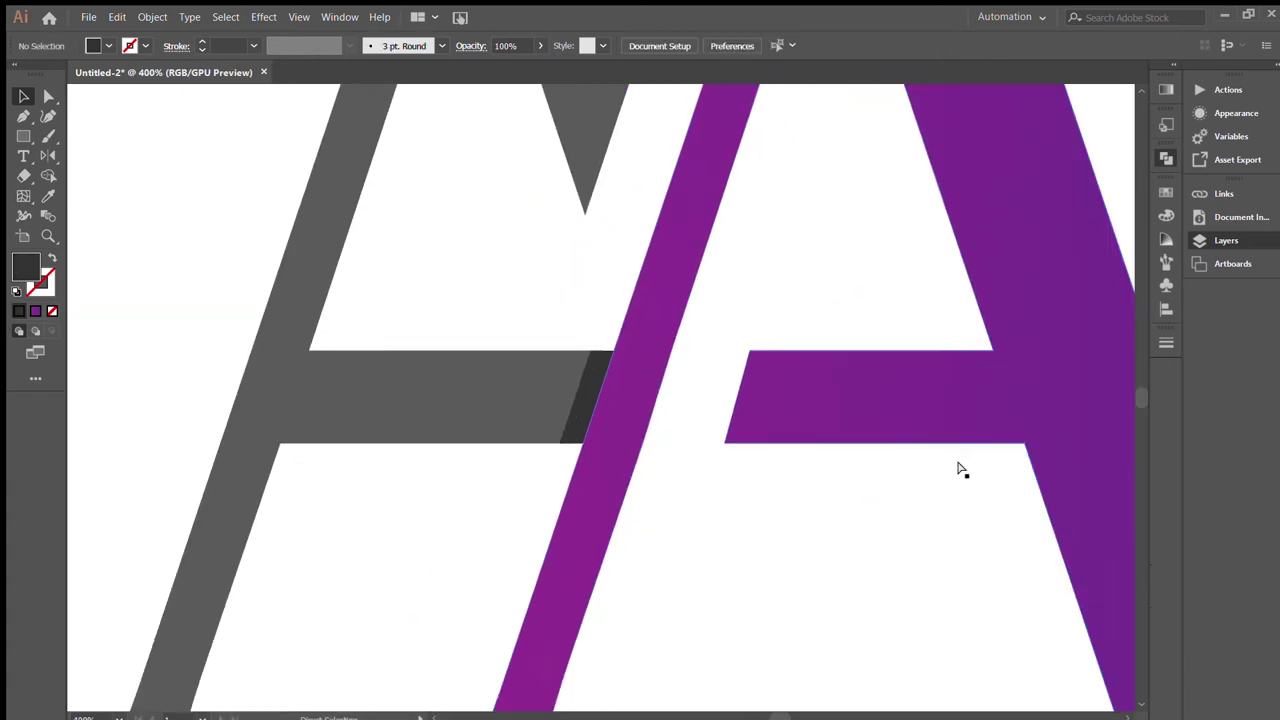
scroll(958, 468, down, 2)
scroll(958, 468, down, 5)
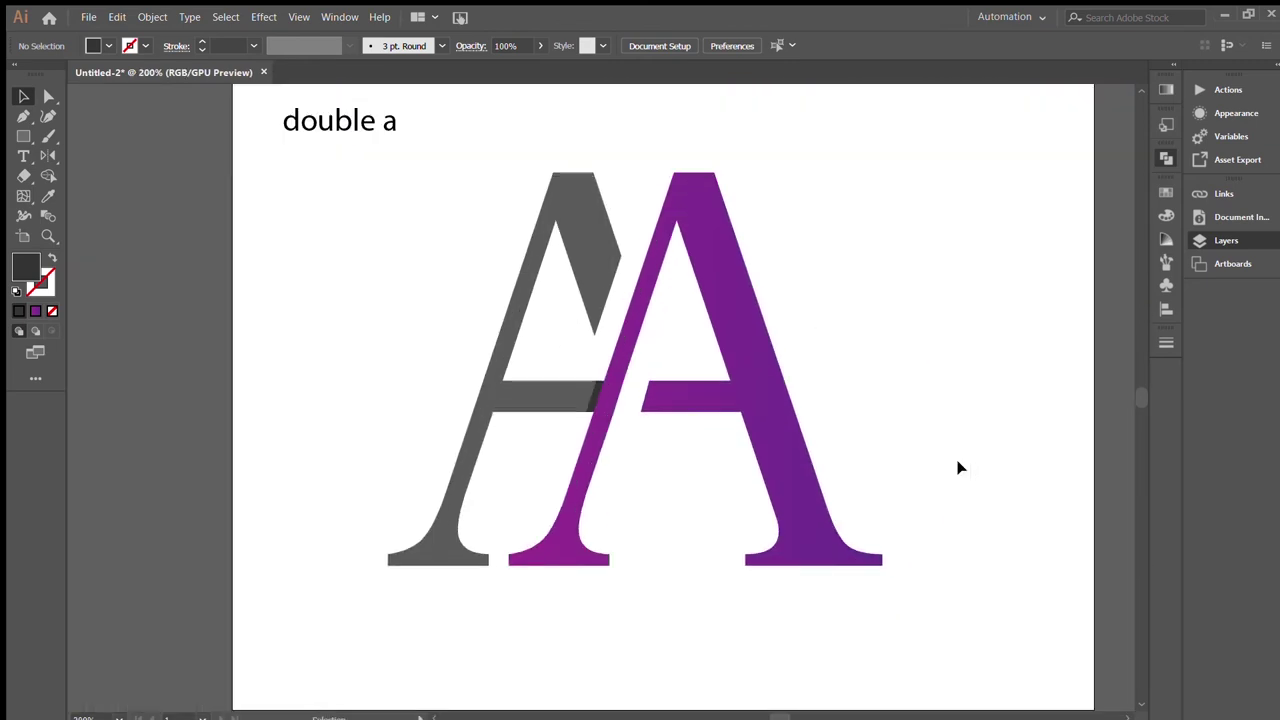
drag(898, 425, 831, 454)
click(528, 426)
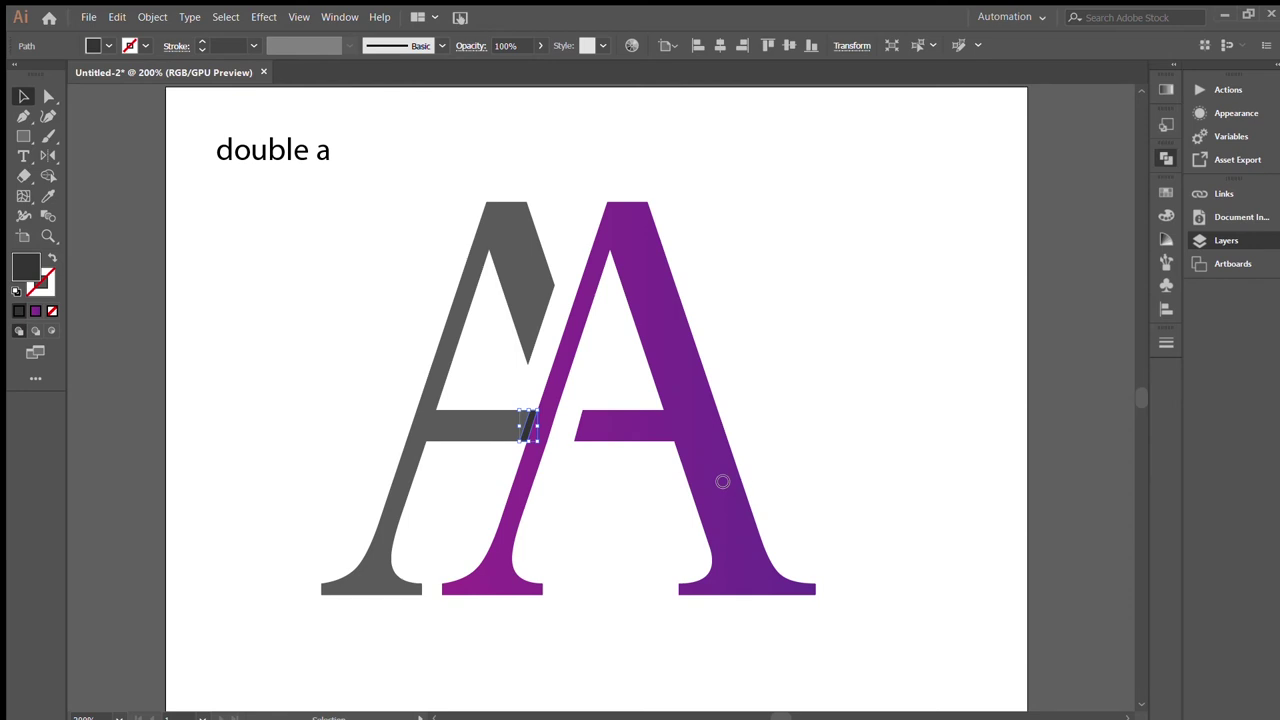
click(813, 392)
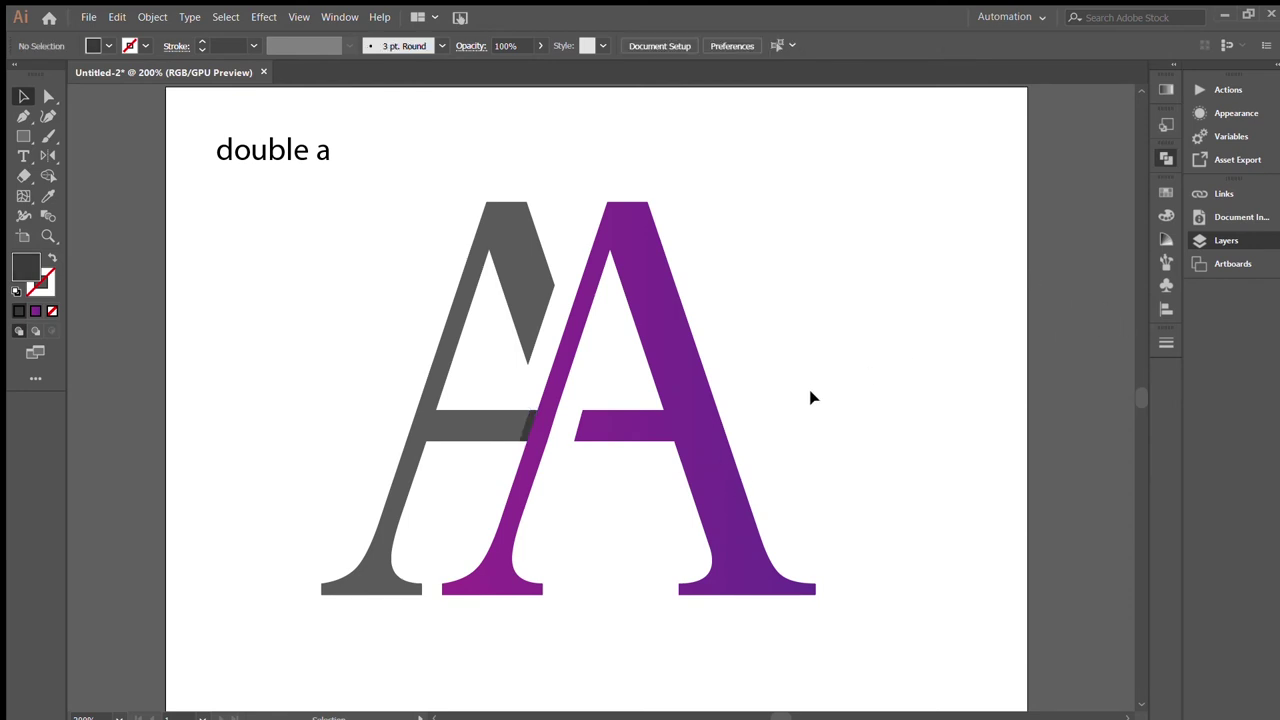
key(ctrl+minus)
drag(426, 193, 294, 280)
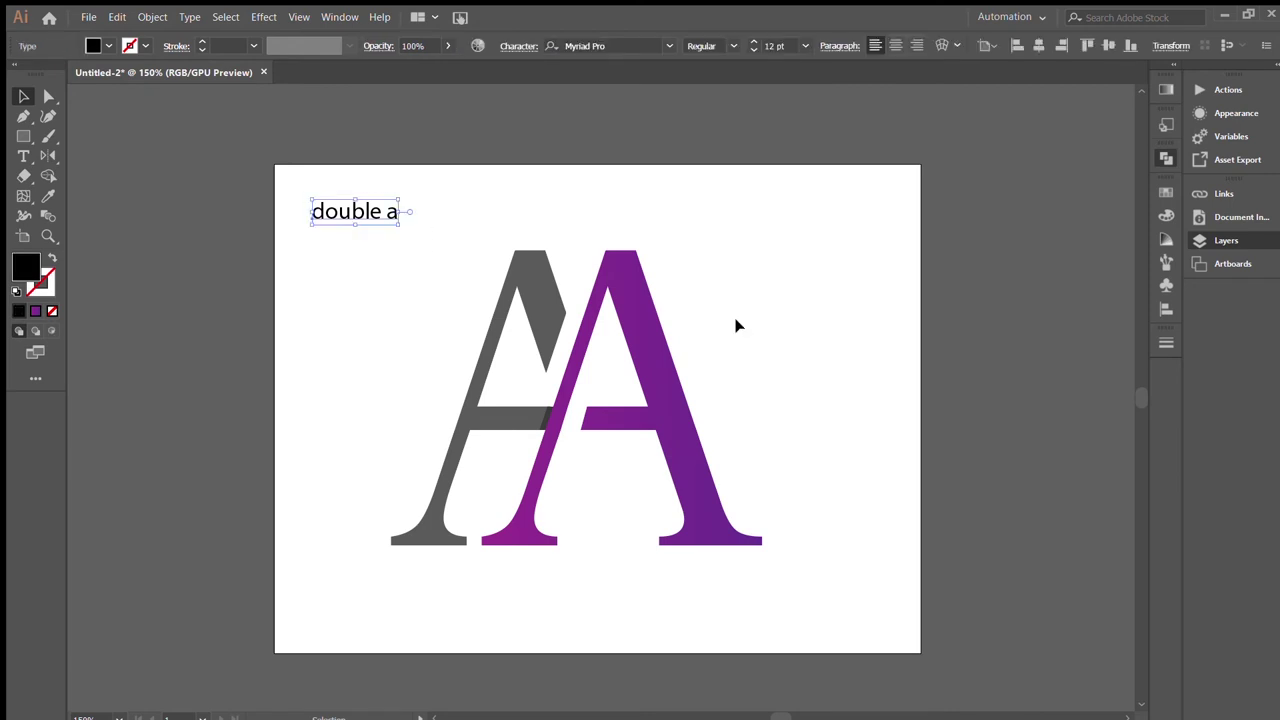
Delete the 'double a' label, group the two A's and centre them on the artboard
key(Delete)
drag(737, 323, 366, 643)
key(a)
key(ctrl+g)
click(720, 45)
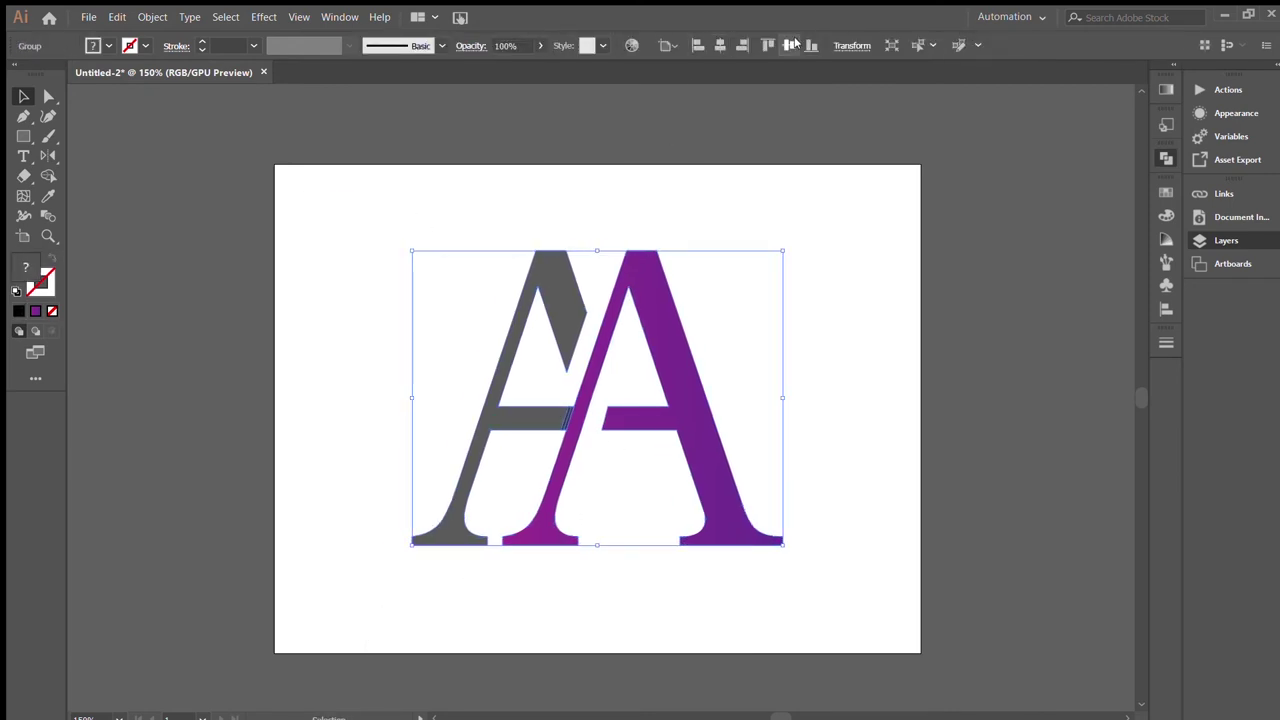
click(789, 45)
Scale the AA monogram group down from its corner
click(810, 288)
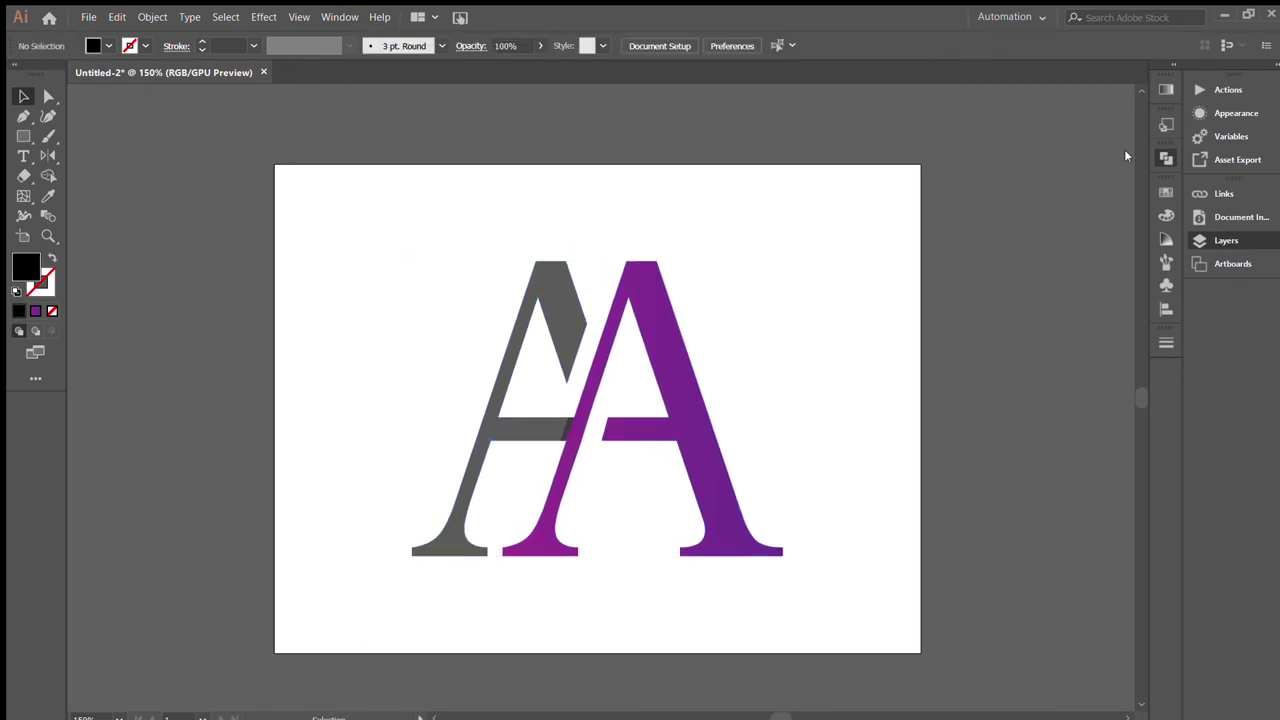
click(606, 343)
drag(783, 262, 691, 303)
click(781, 364)
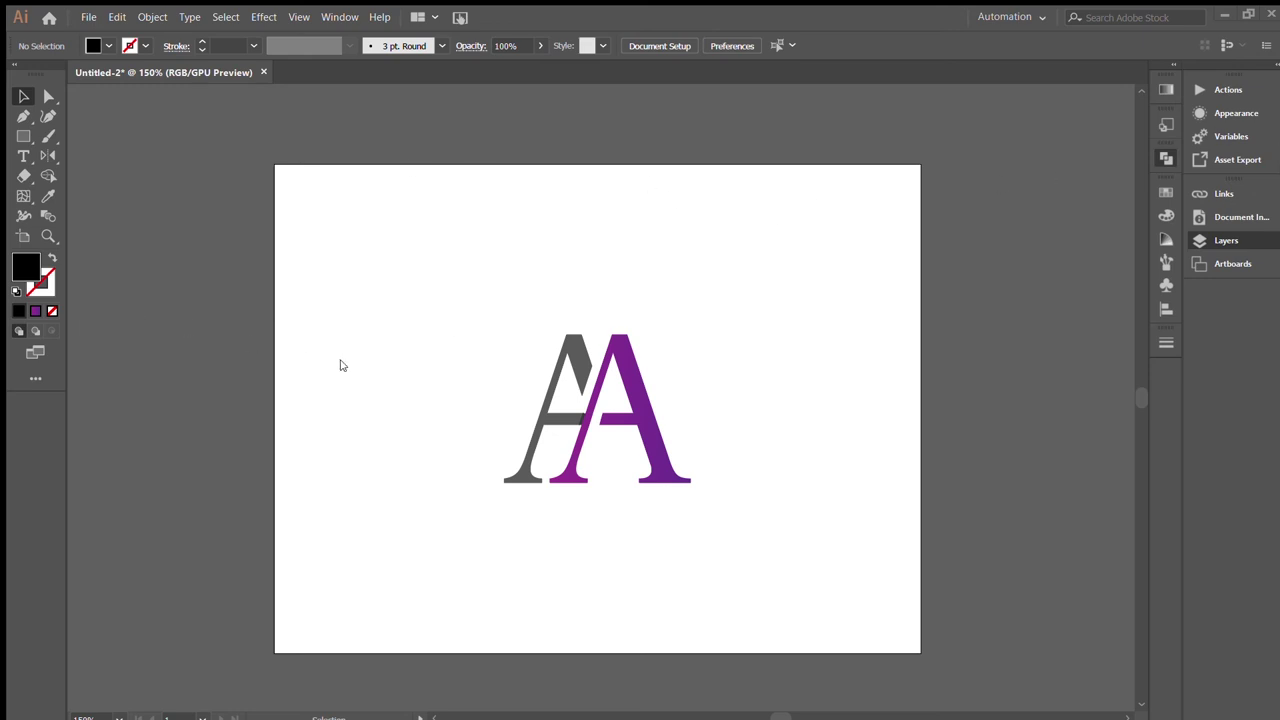
Add a text object 'Artisan Avenue' and trim it to just 'Artisan'
key(t)
click(371, 312)
text(Artisan Avenue)
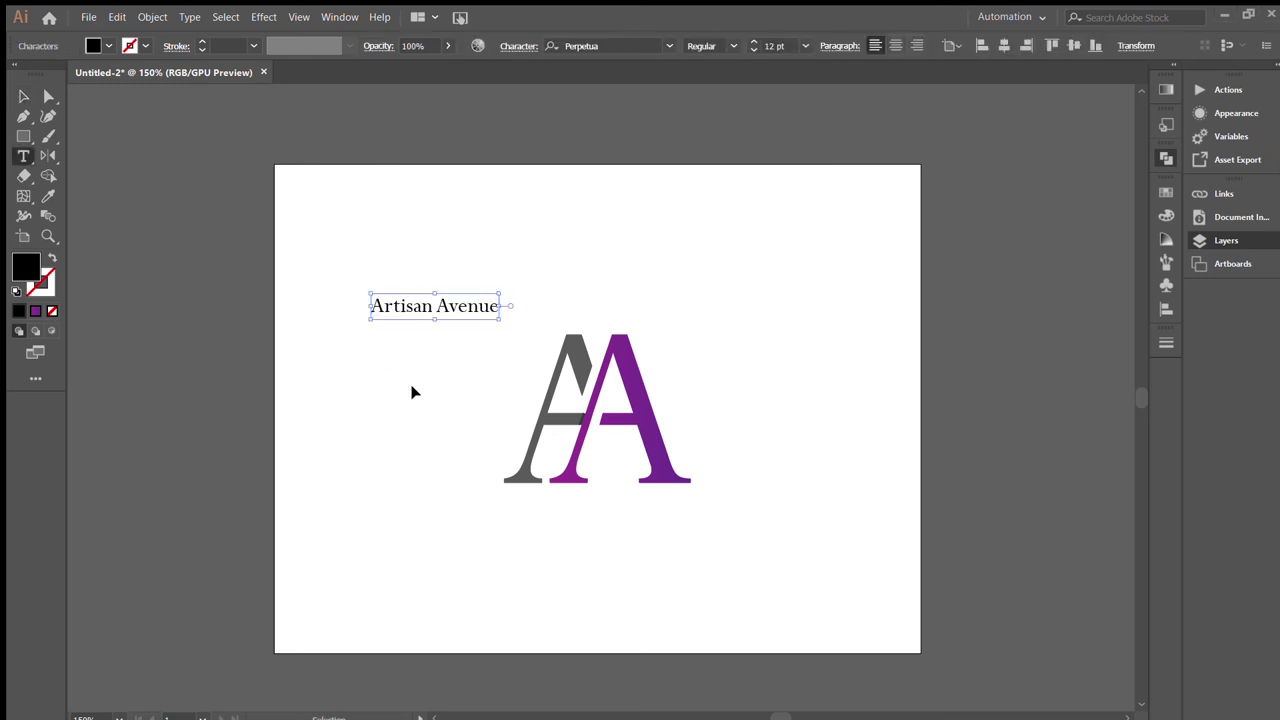
key(Escape)
double_click(443, 316)
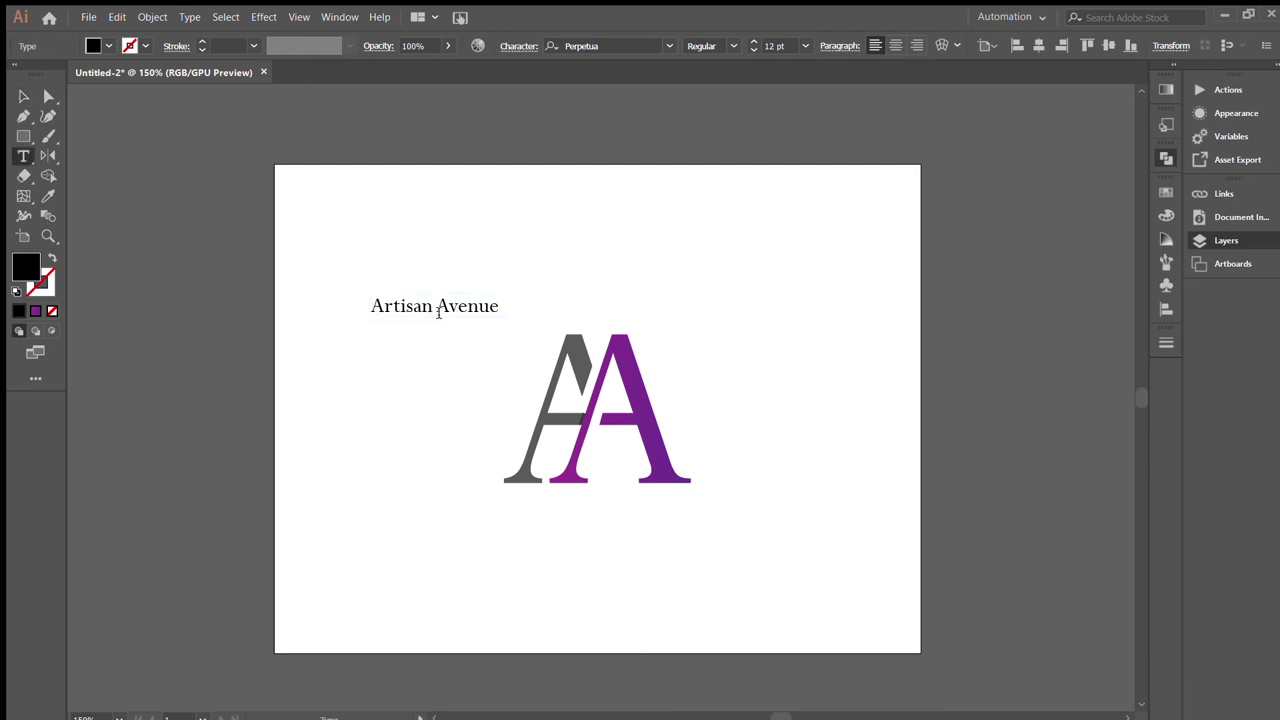
drag(431, 311, 557, 320)
key(BackSpace)
key(Escape)
Move Artisan right of the monogram, set it in all caps with wider tracking
click(405, 312)
drag(405, 313, 751, 355)
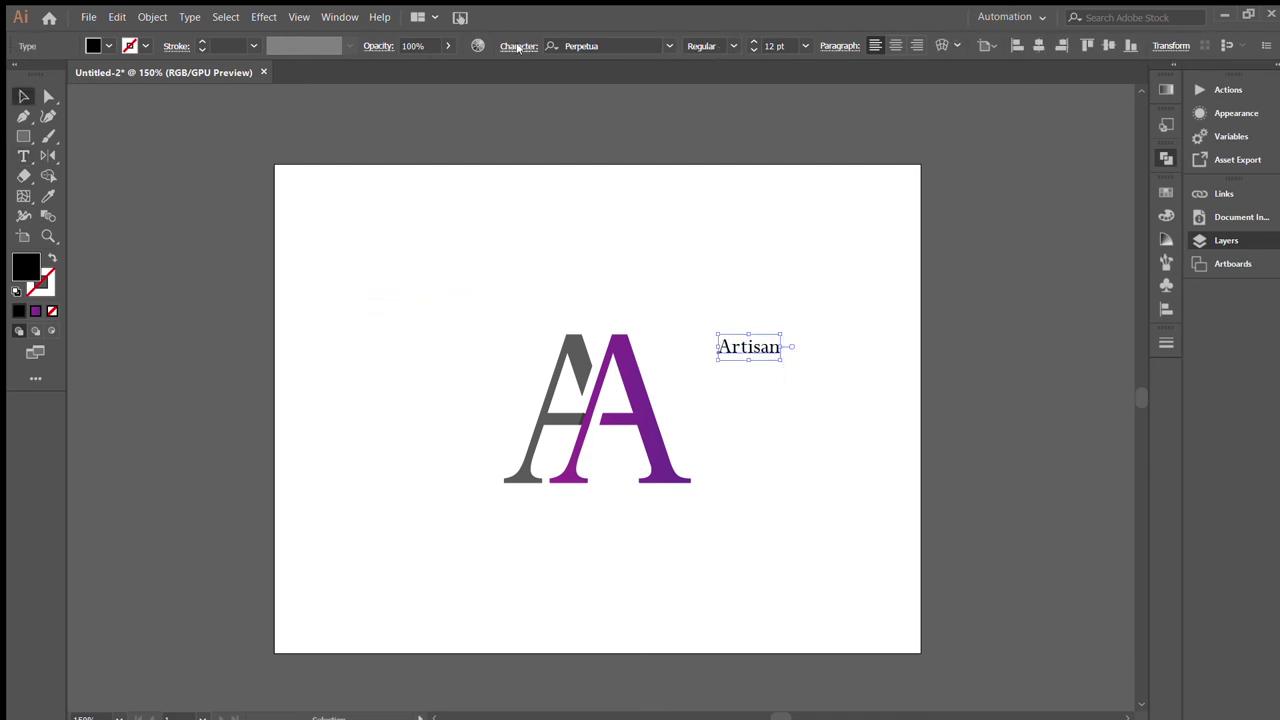
key(ctrl+shift+k)
key(alt+Right)
key(alt+Right)
key(alt+Right)
key(Escape)
Make ARTISAN bold and Alt-drag a duplicate below it
click(730, 43)
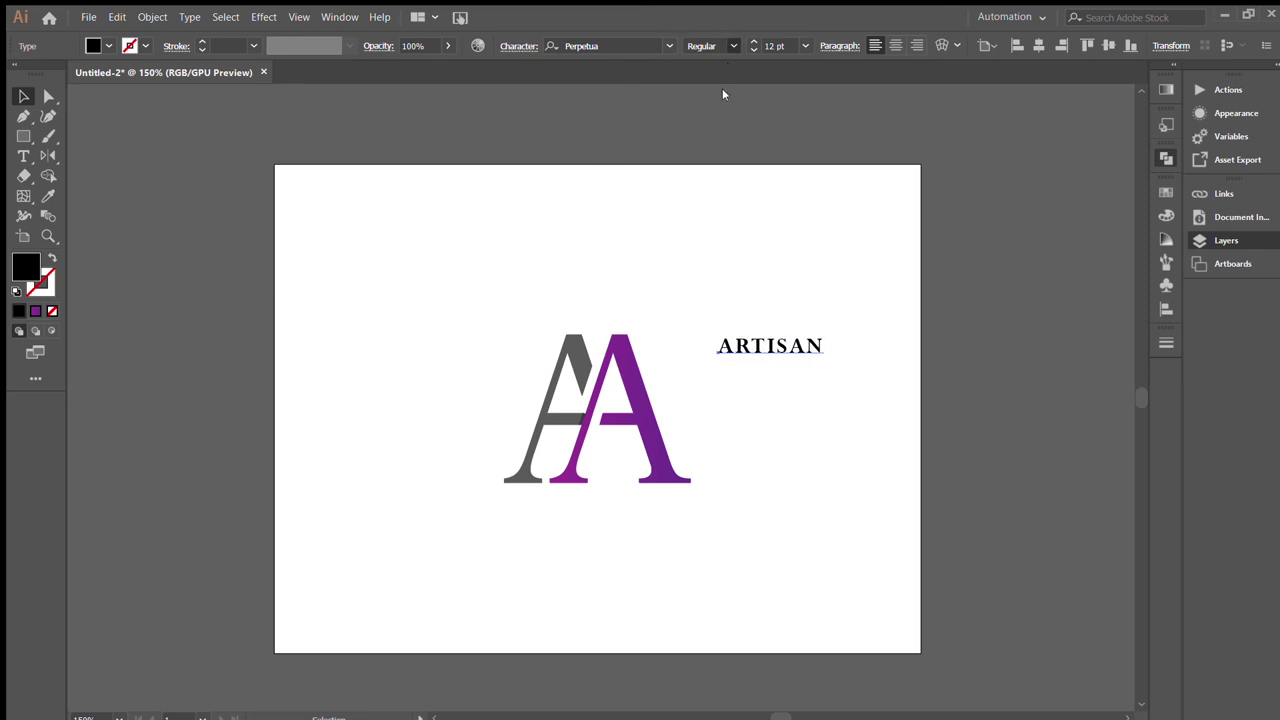
click(722, 92)
mouse_move(790, 346)
mouse_down()
mouse_move(794, 406)
mouse_move(775, 371)
mouse_up()
click(578, 452)
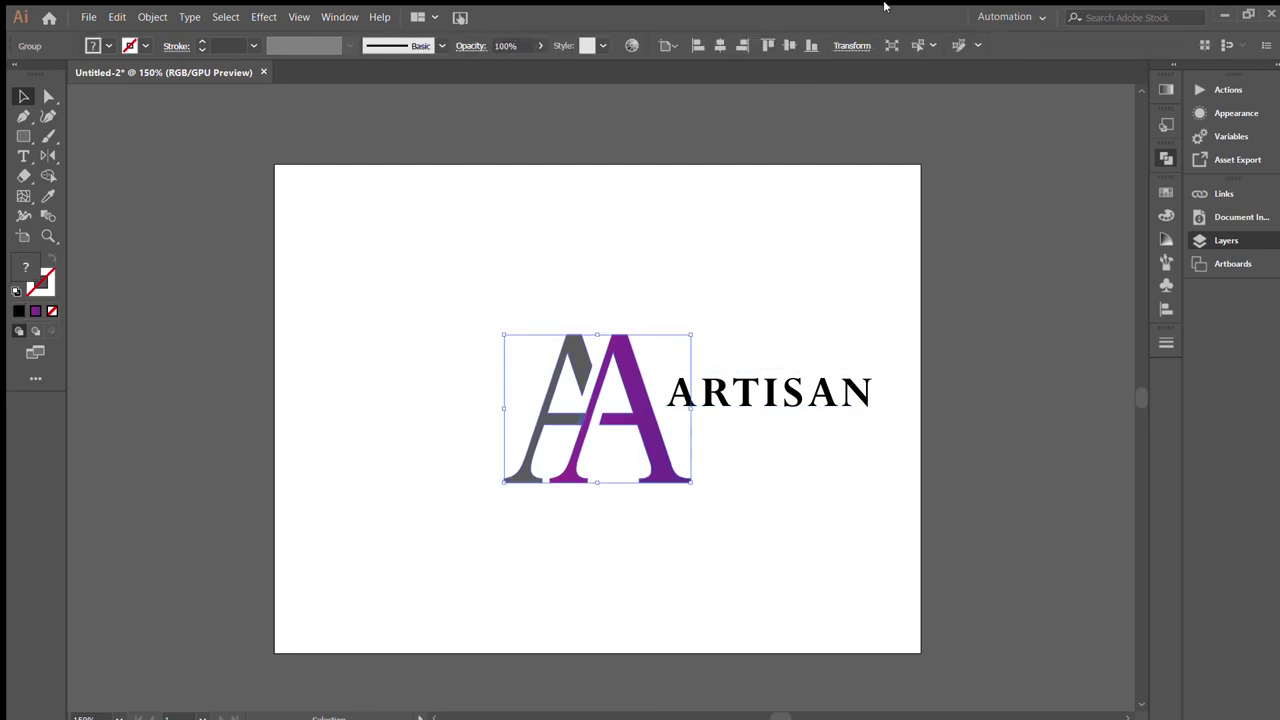
Position ARTISAN level with the AA on its right side
click(786, 405)
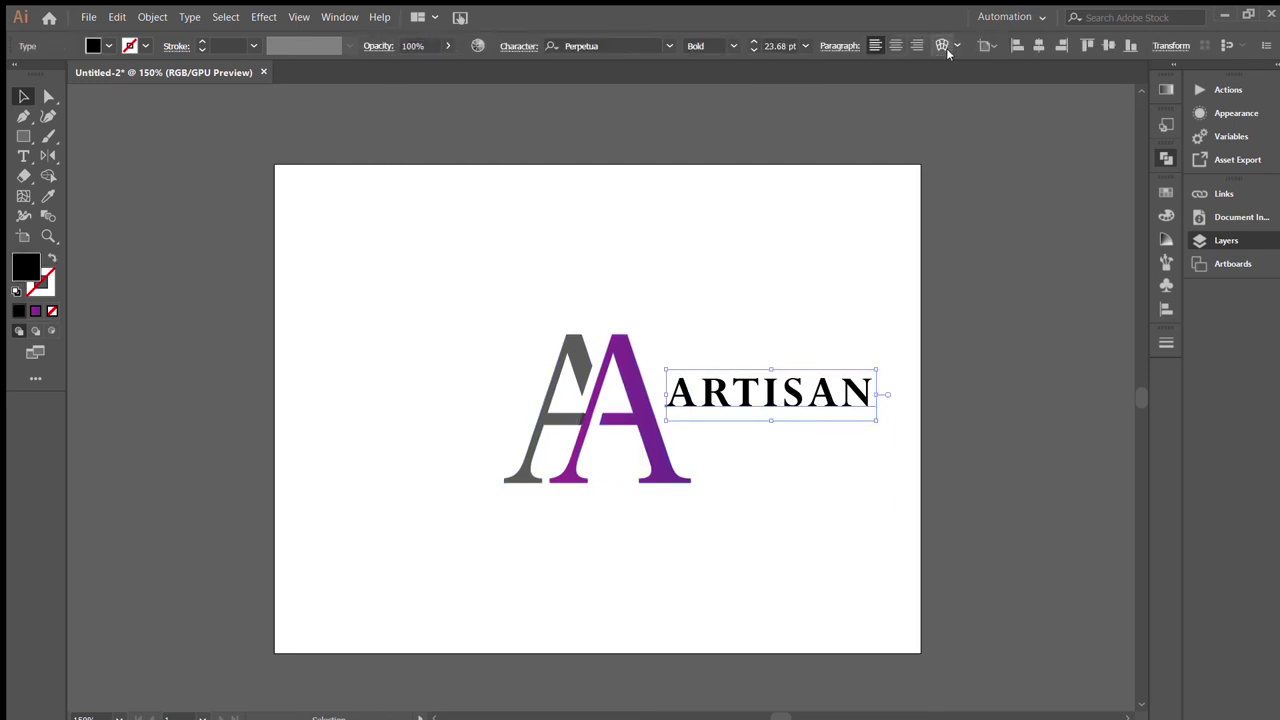
click(1107, 44)
mouse_move(785, 411)
mouse_down()
mouse_move(805, 415)
mouse_move(288, 421)
mouse_up()
Type 'Avenue' and eyedropper ARTISAN's bold capital styling onto it
text(t)
text(Avenue)
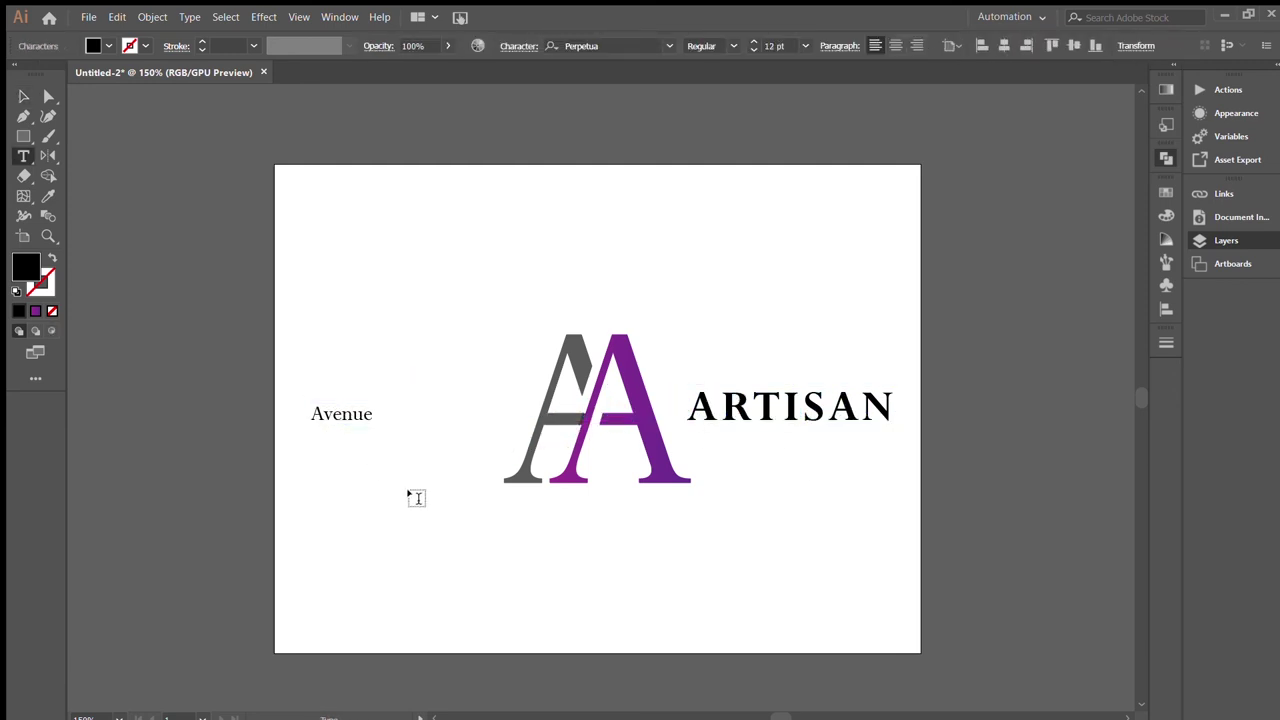
click(22, 95)
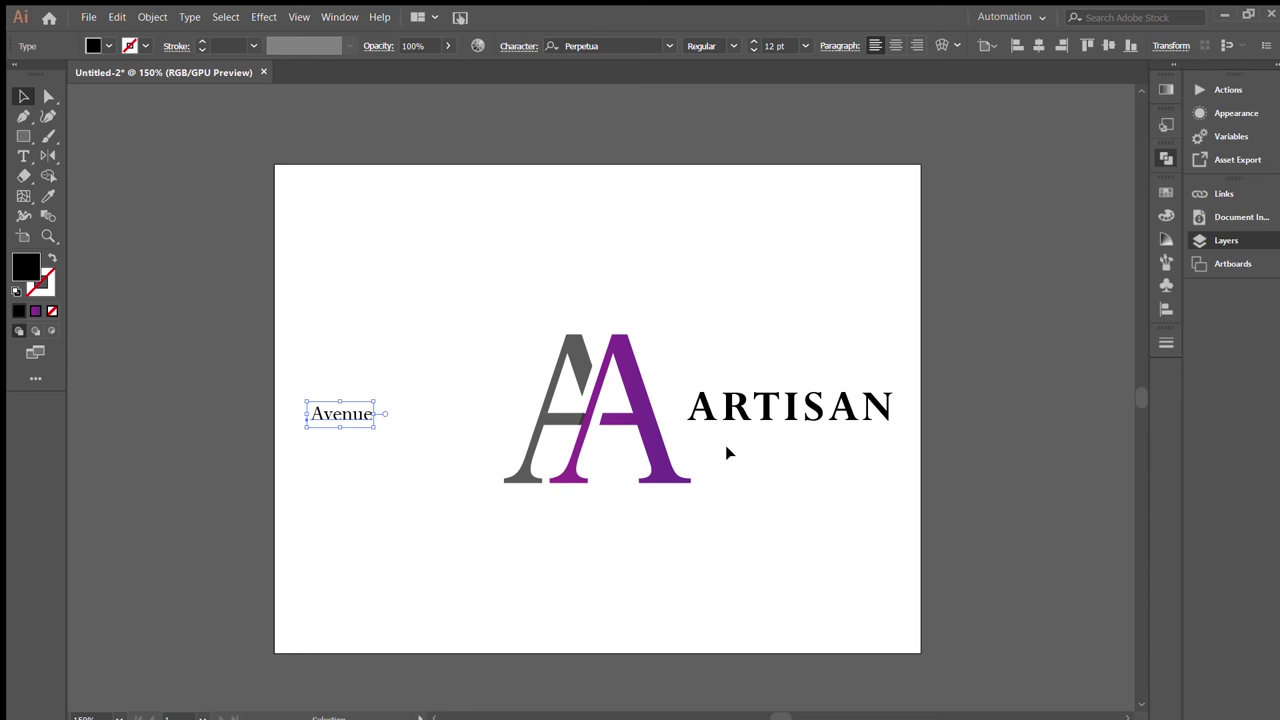
key(i)
click(786, 410)
key(v)
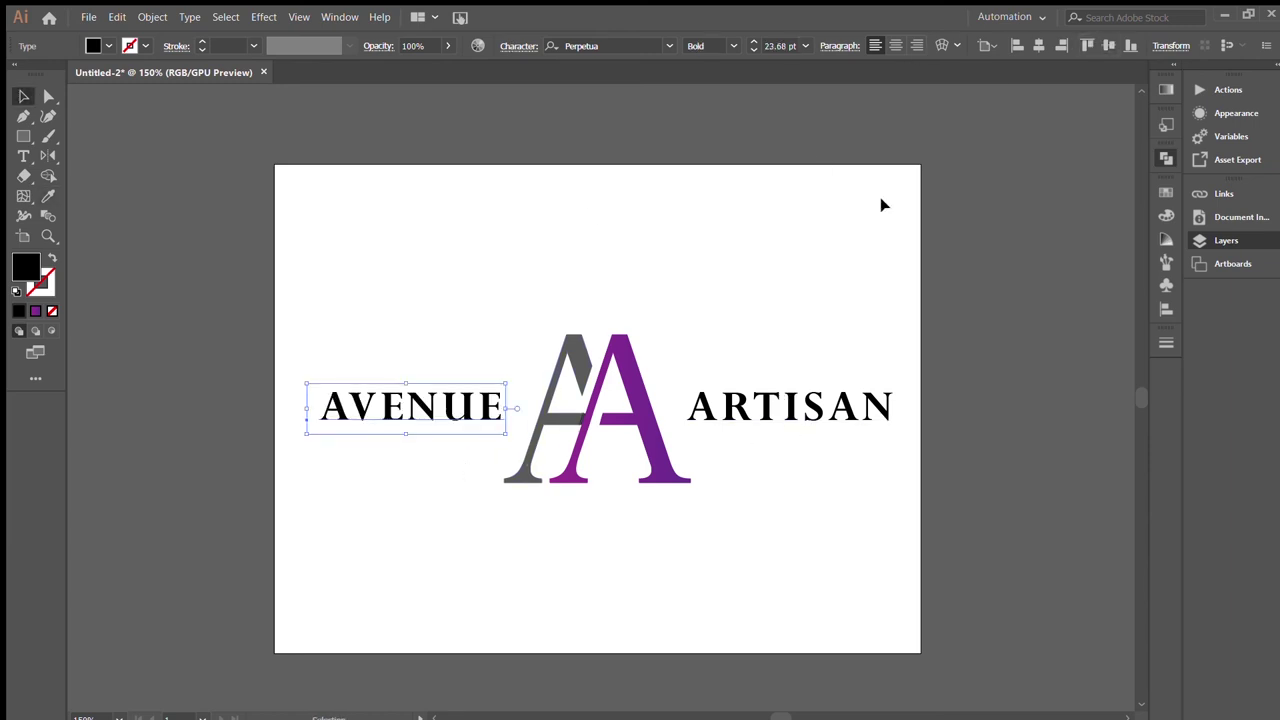
click(797, 292)
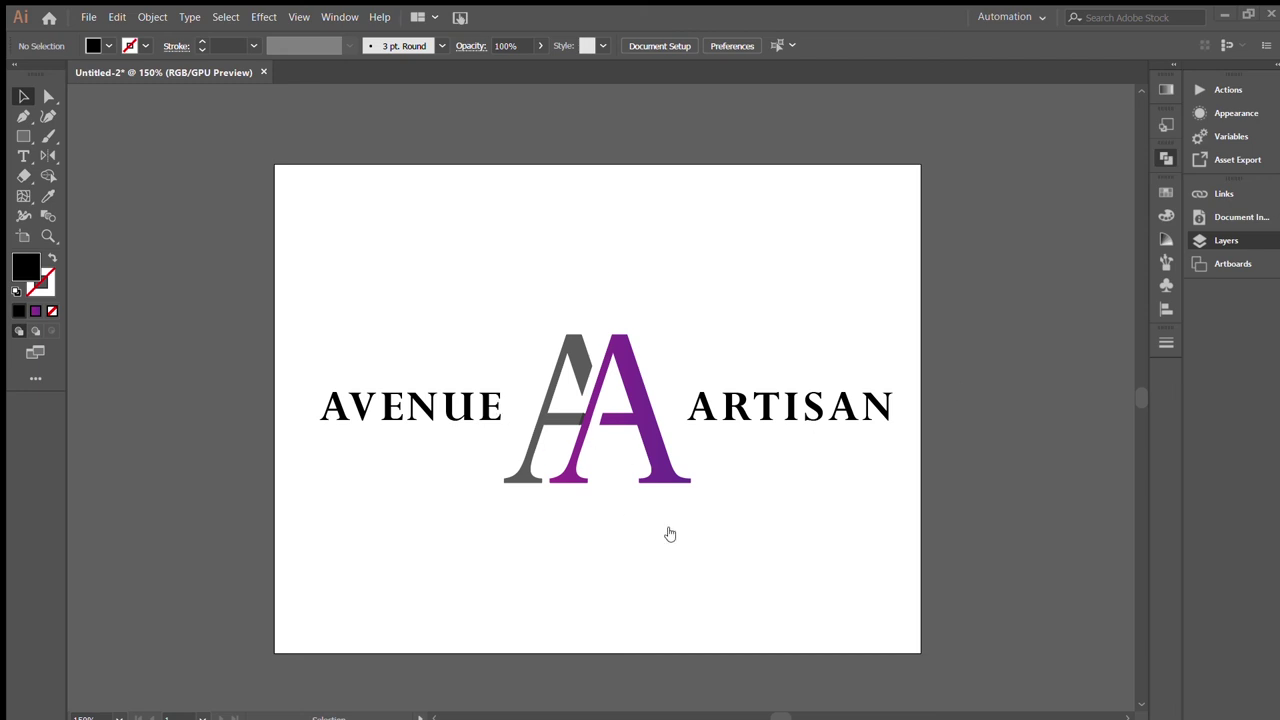
click(597, 470)
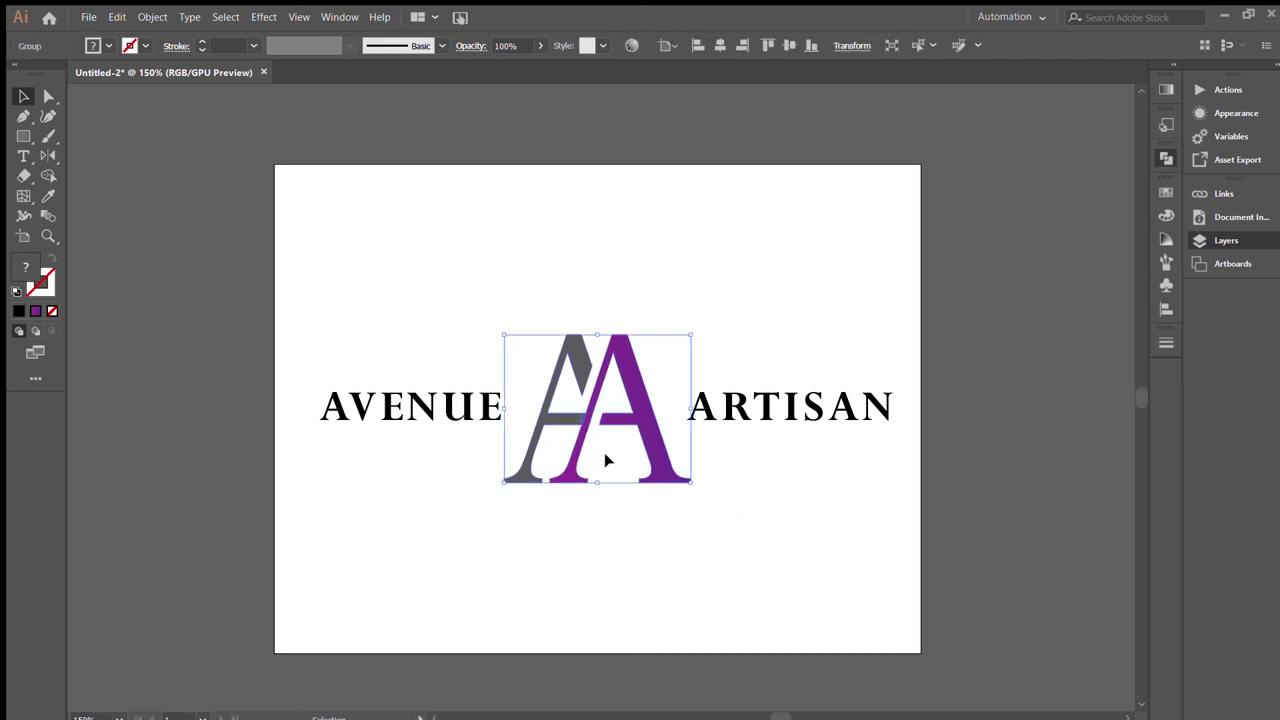
Direct-select the grey A and zoom in to inspect the two A's overlap
key(ctrl+shift+g)
click(528, 455)
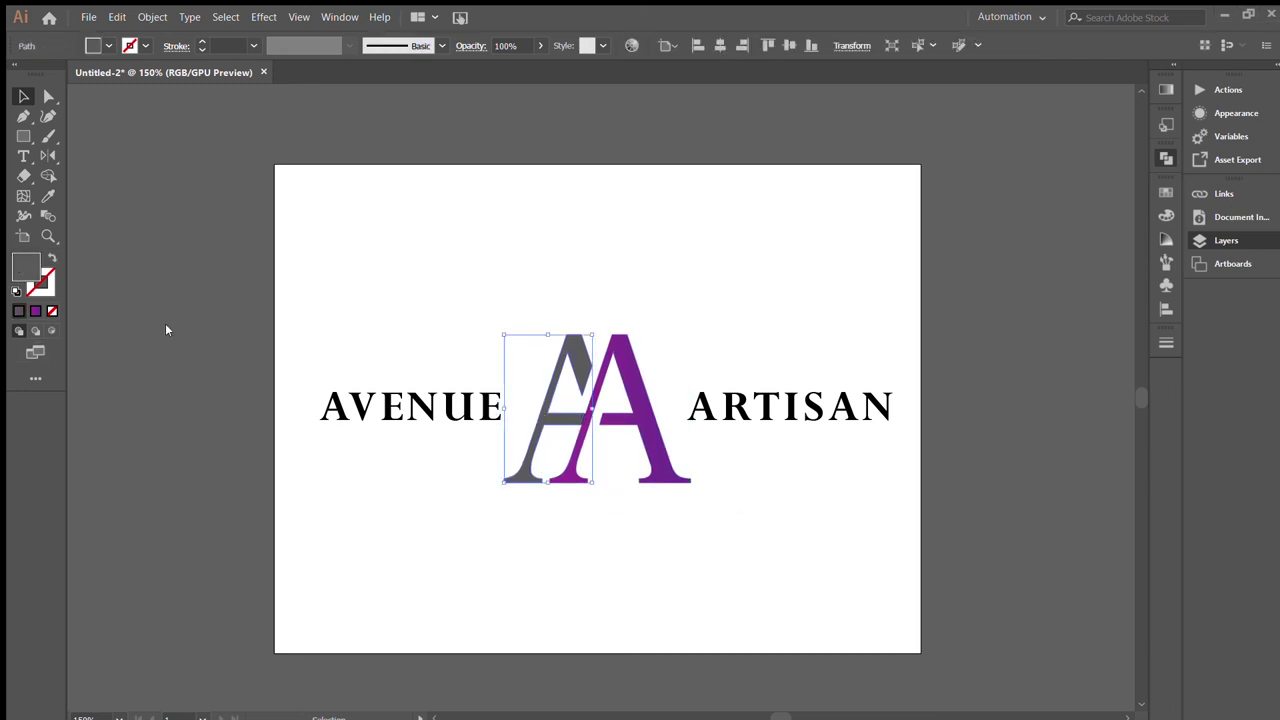
click(830, 565)
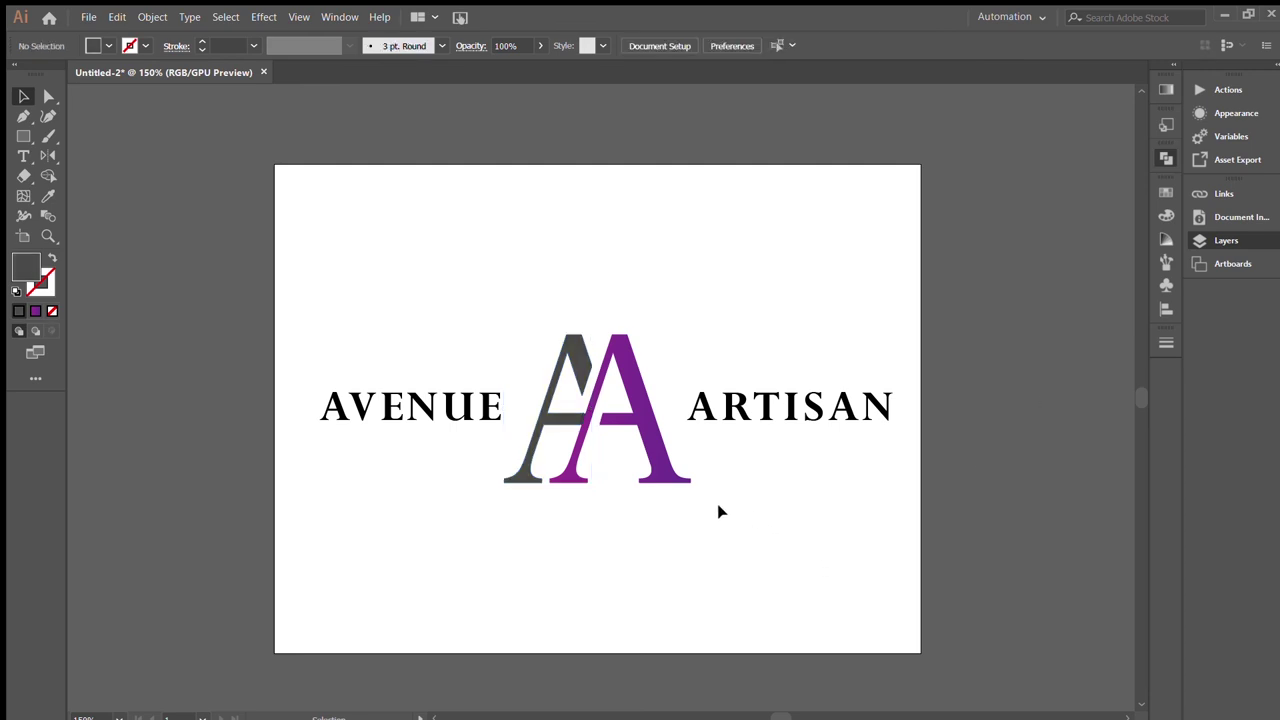
scroll(684, 513, up, 2)
scroll(684, 513, up, 2)
scroll(686, 513, up, 4)
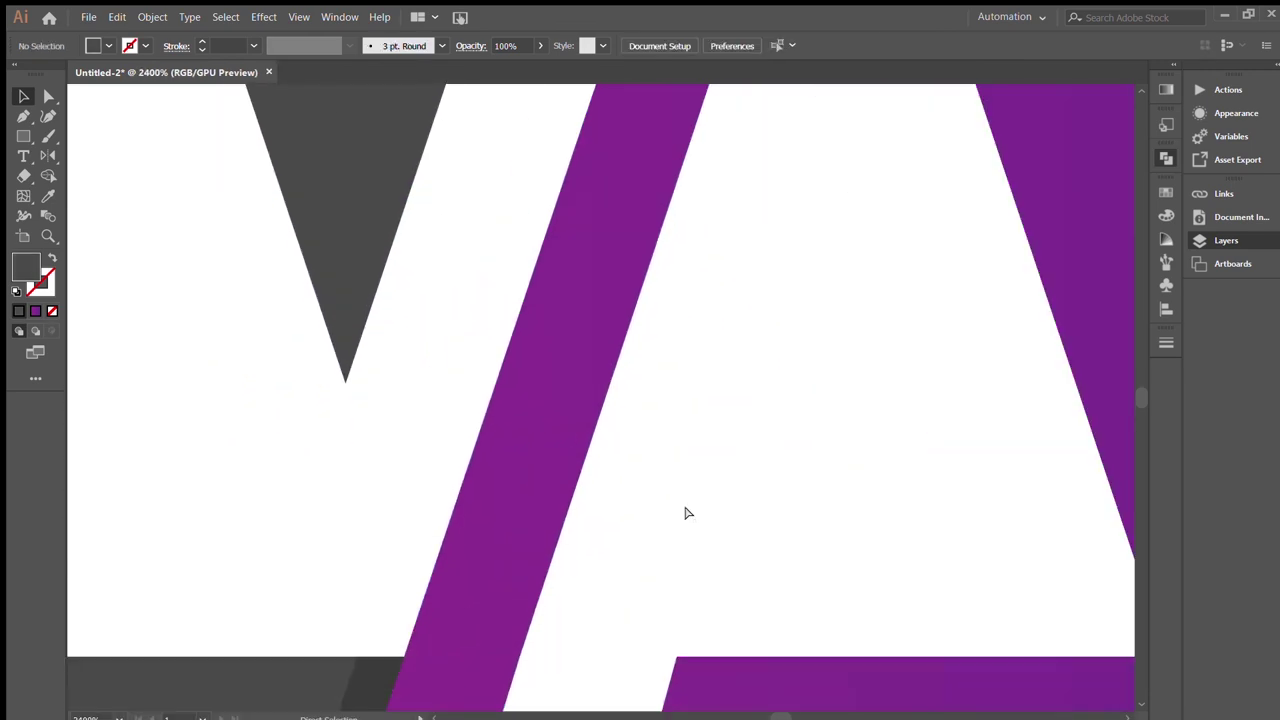
drag(693, 513, 743, 297)
scroll(757, 297, up, 1)
scroll(757, 297, up, 2)
scroll(757, 298, up, 2)
scroll(757, 298, down, 3)
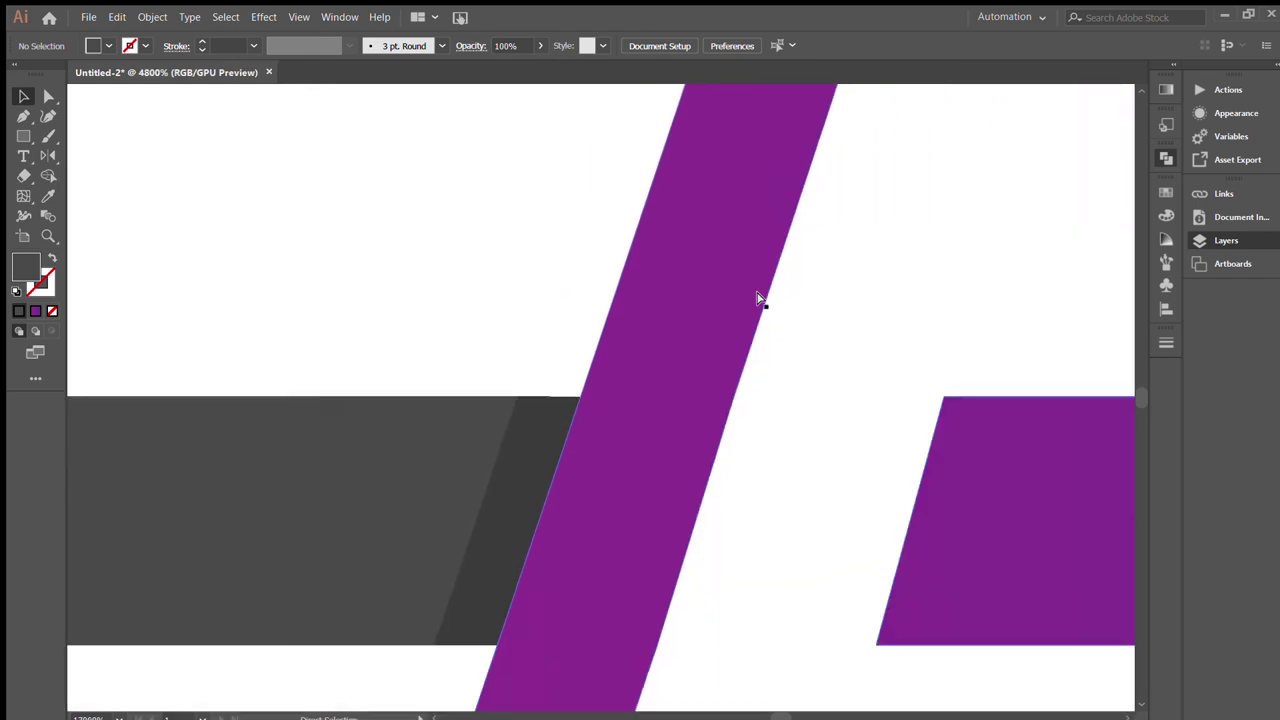
scroll(757, 298, down, 5)
scroll(757, 298, up, 1)
drag(806, 289, 640, 343)
Eyedropper the grey A's dark grey onto AVENUE
click(205, 438)
key(i)
click(425, 455)
Select ARTISAN and eyedropper the purple A's gradient onto it
key(v)
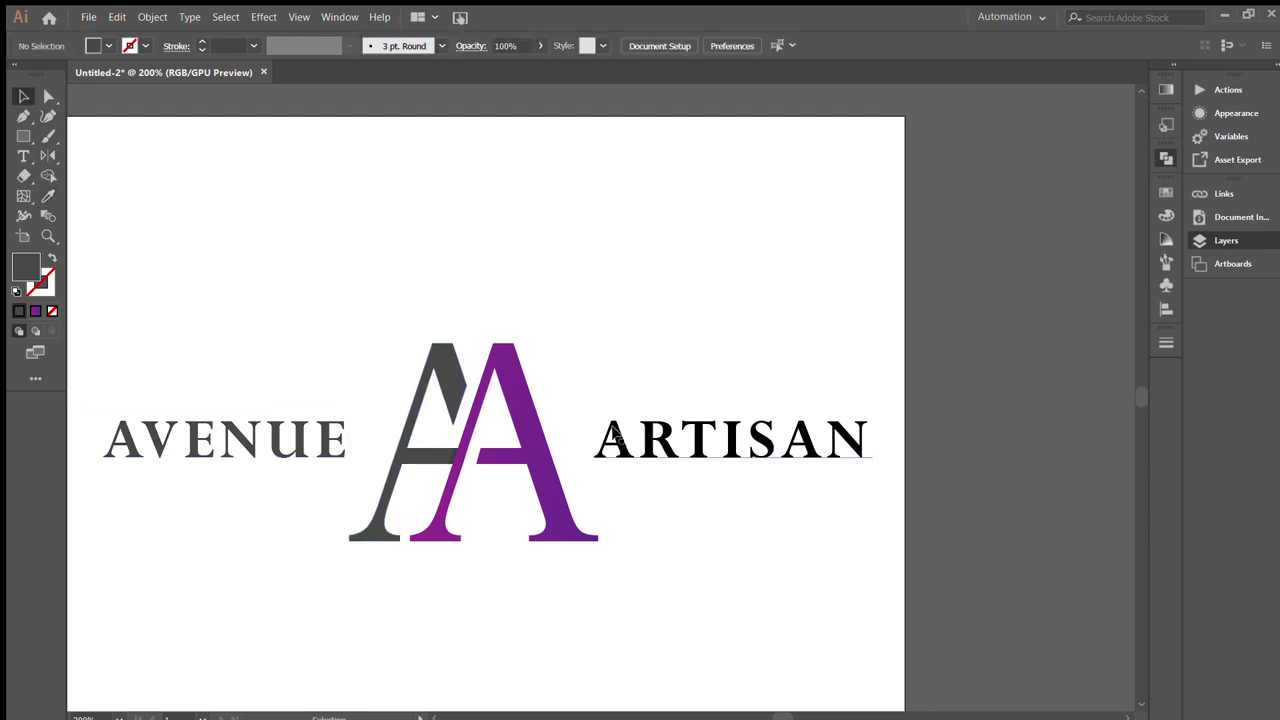
click(730, 440)
click(640, 580)
click(330, 440)
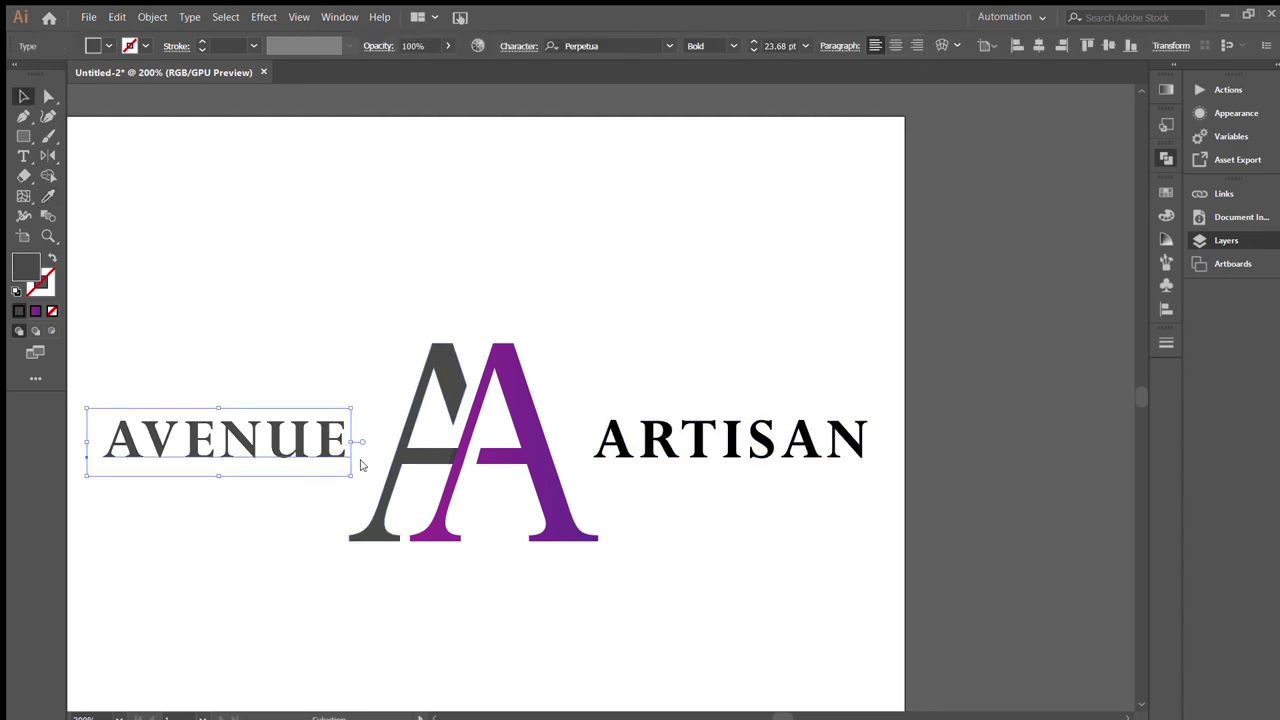
click(386, 521)
click(611, 449)
key(i)
click(505, 420)
key(v)
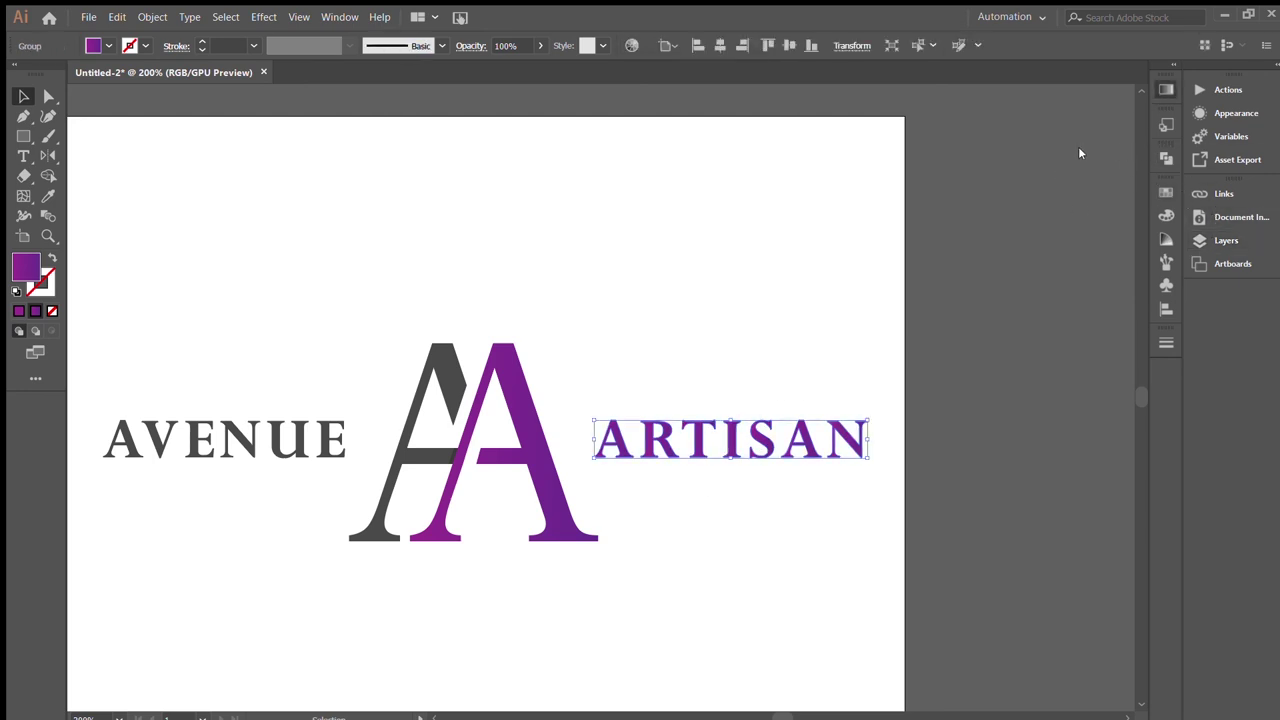
click(677, 349)
scroll(643, 337, left, 2)
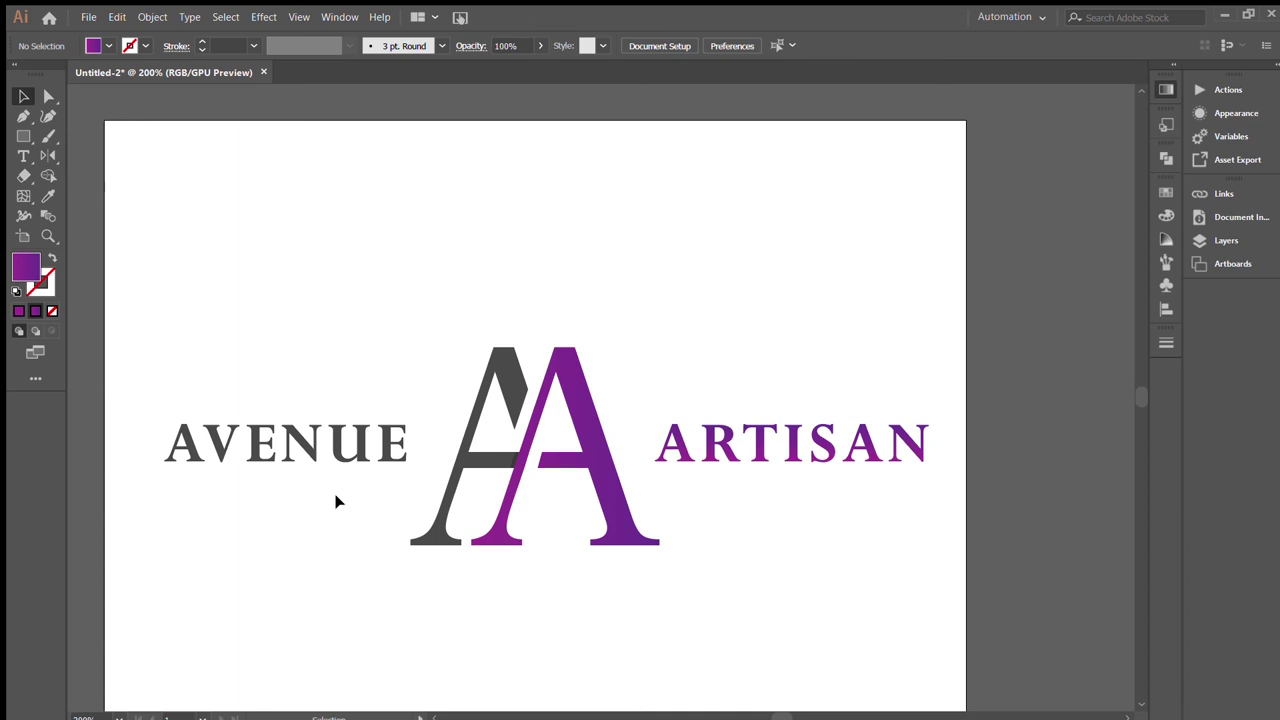
Select both words, hide edges, and shift ARTISAN further right of the AA
click(370, 443)
shift+click(757, 444)
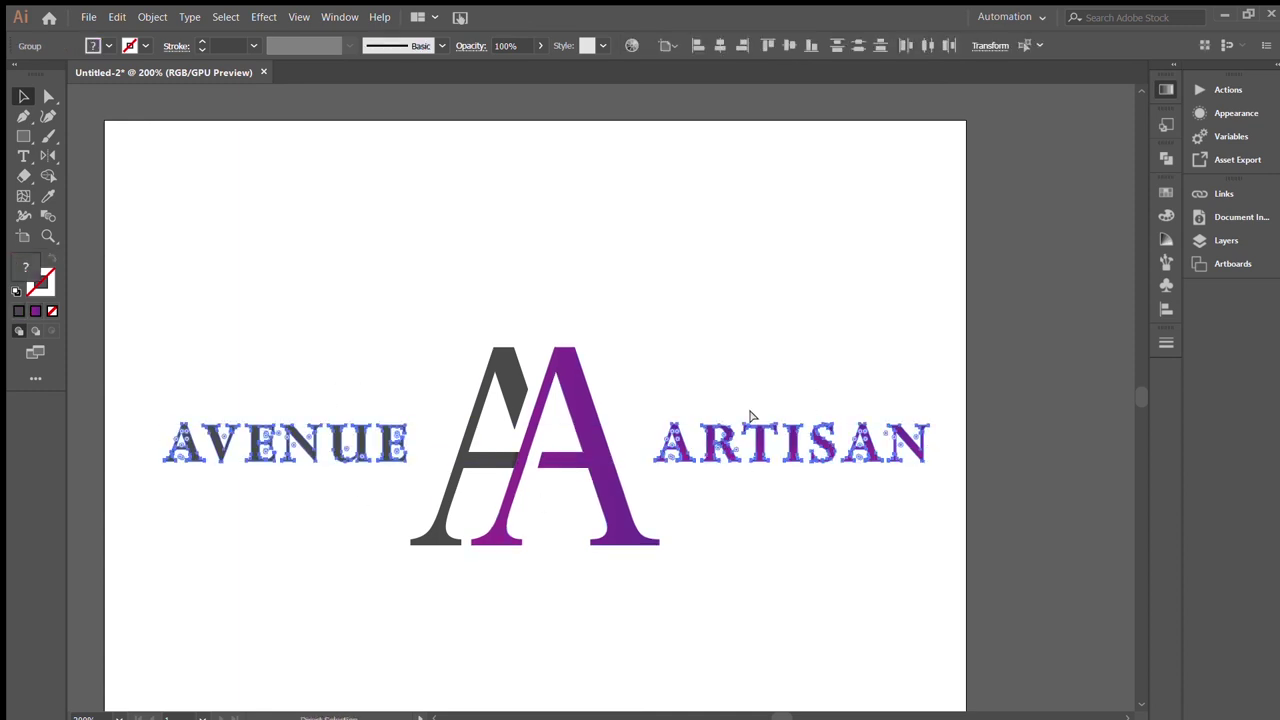
key(ctrl+h)
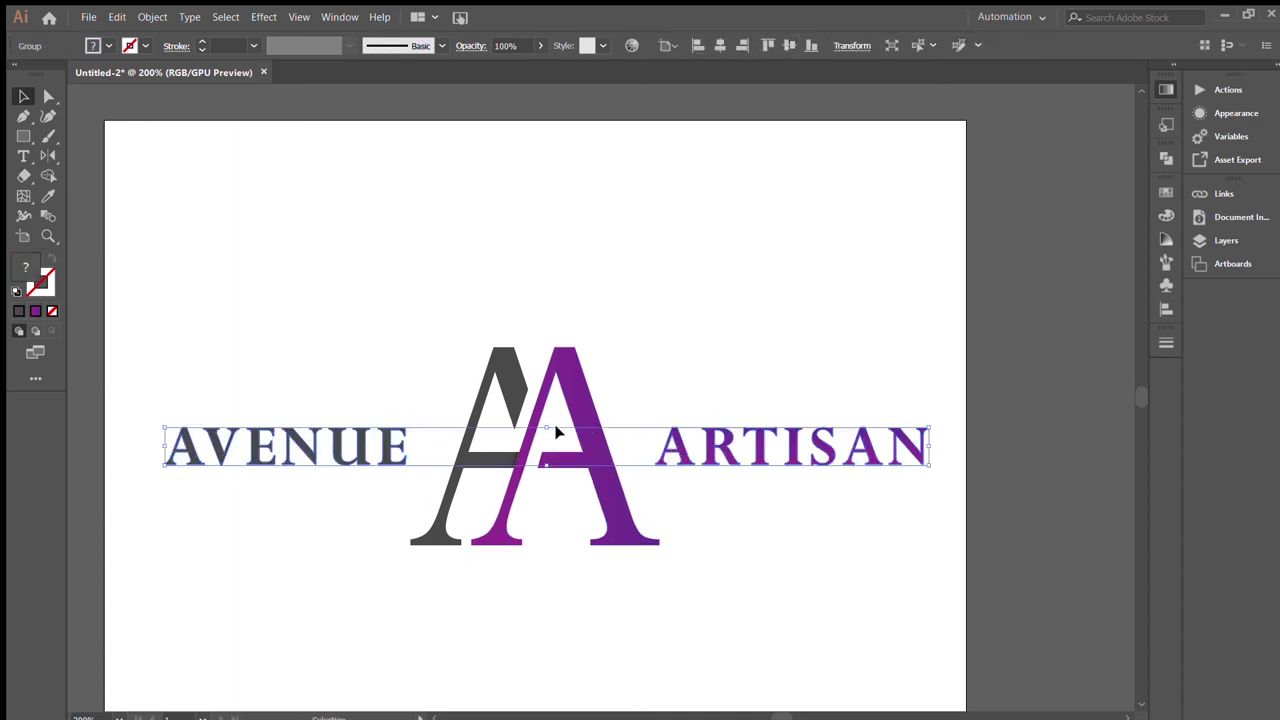
click(710, 570)
mouse_move(772, 432)
mouse_down()
mouse_move(760, 430)
mouse_move(760, 455)
mouse_up()
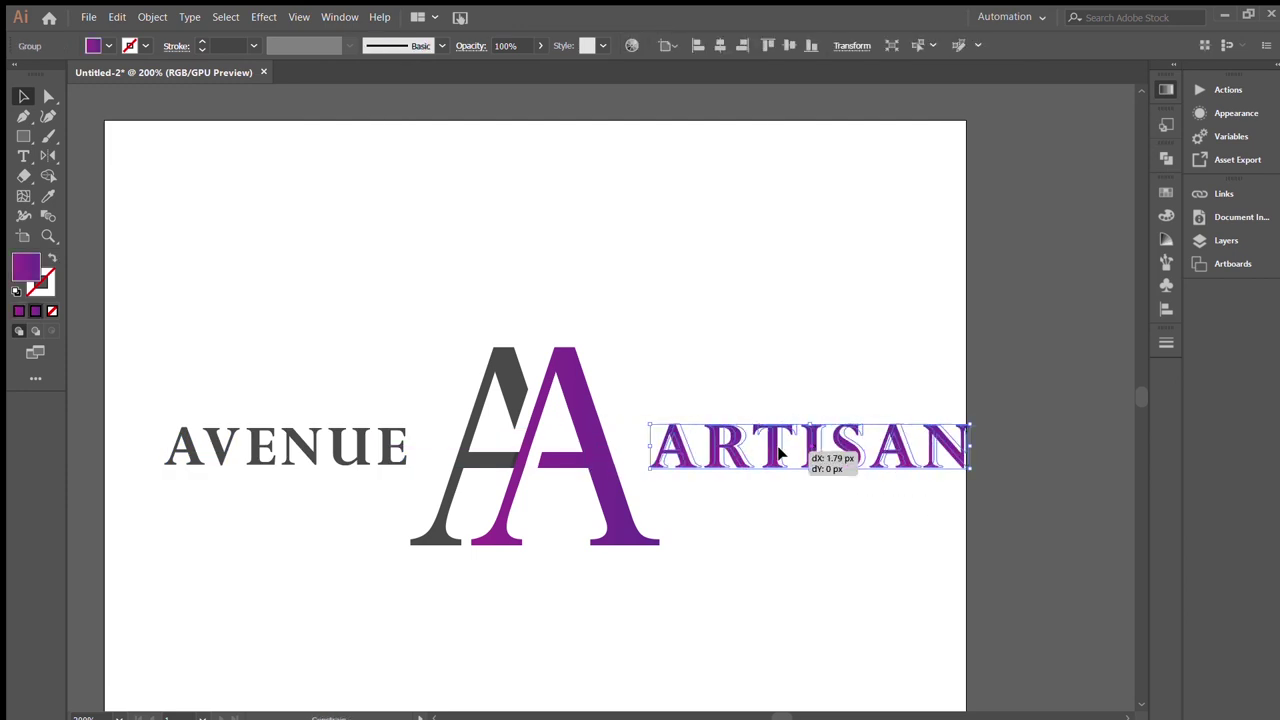
drag(760, 455, 790, 455)
click(723, 528)
Place AVENUE left of the AA level with ARTISAN, then shrink the AA slightly
click(288, 428)
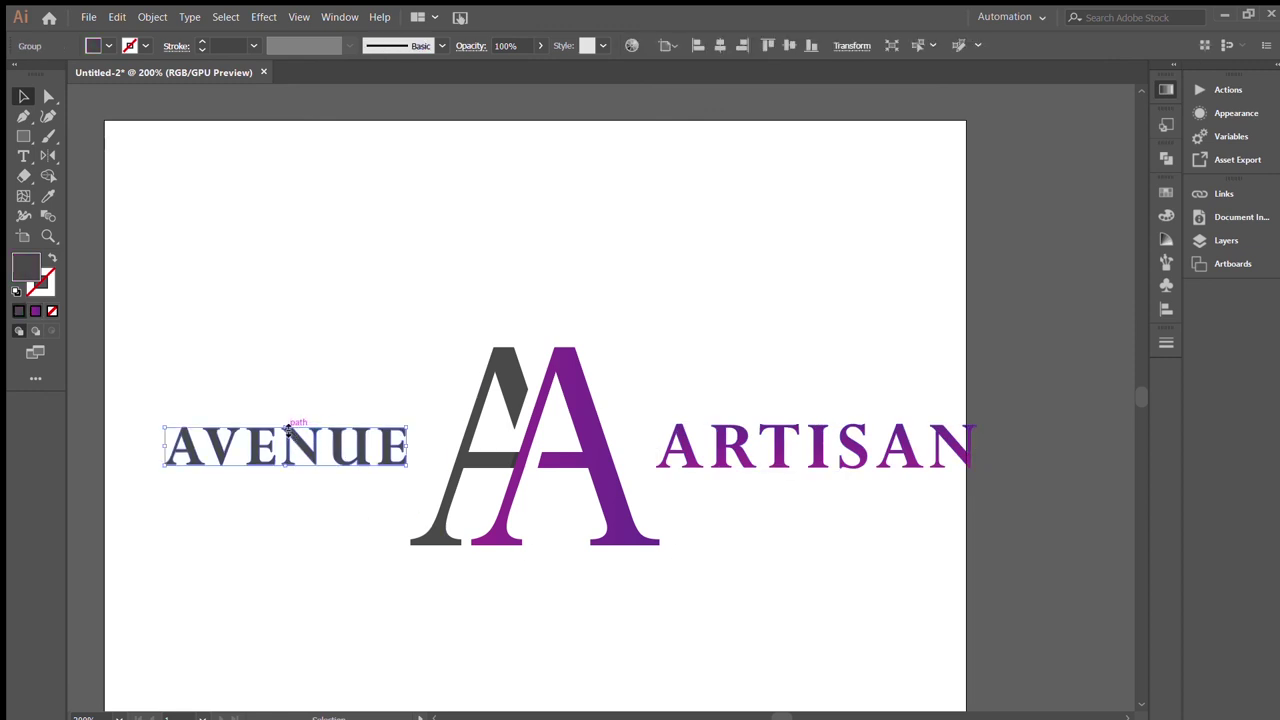
drag(310, 450, 783, 425)
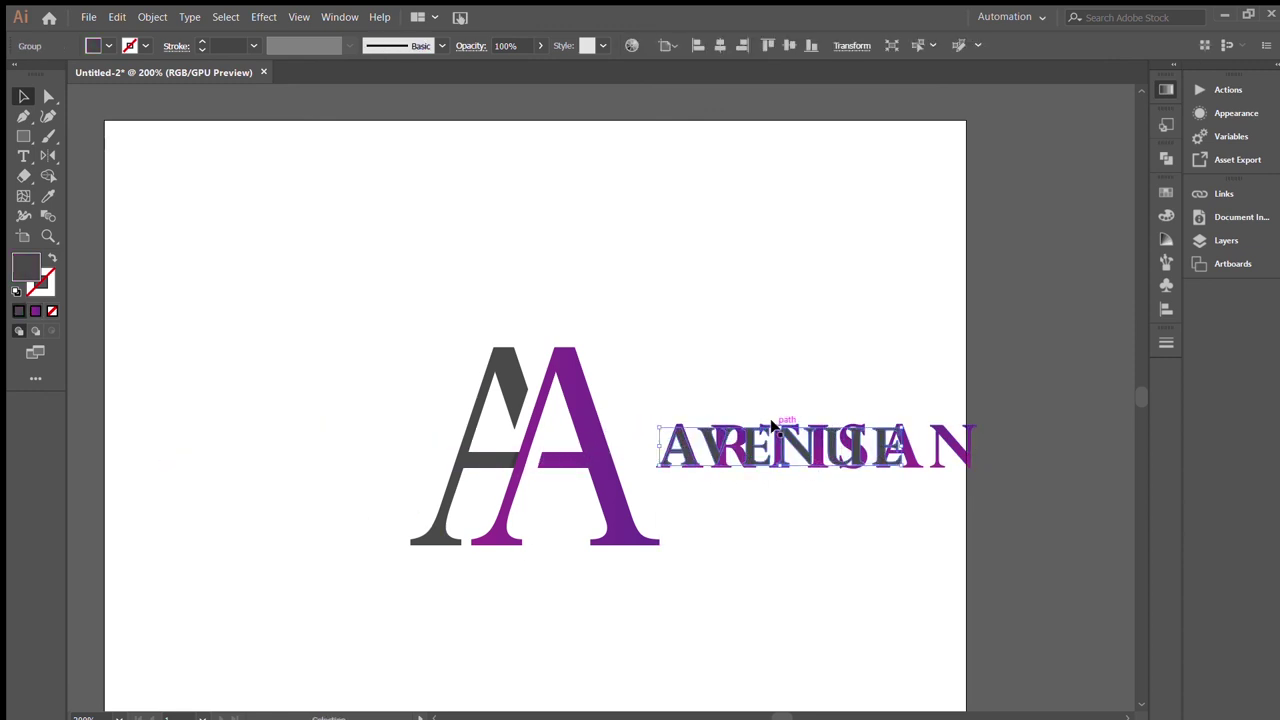
click(781, 401)
drag(760, 455, 300, 456)
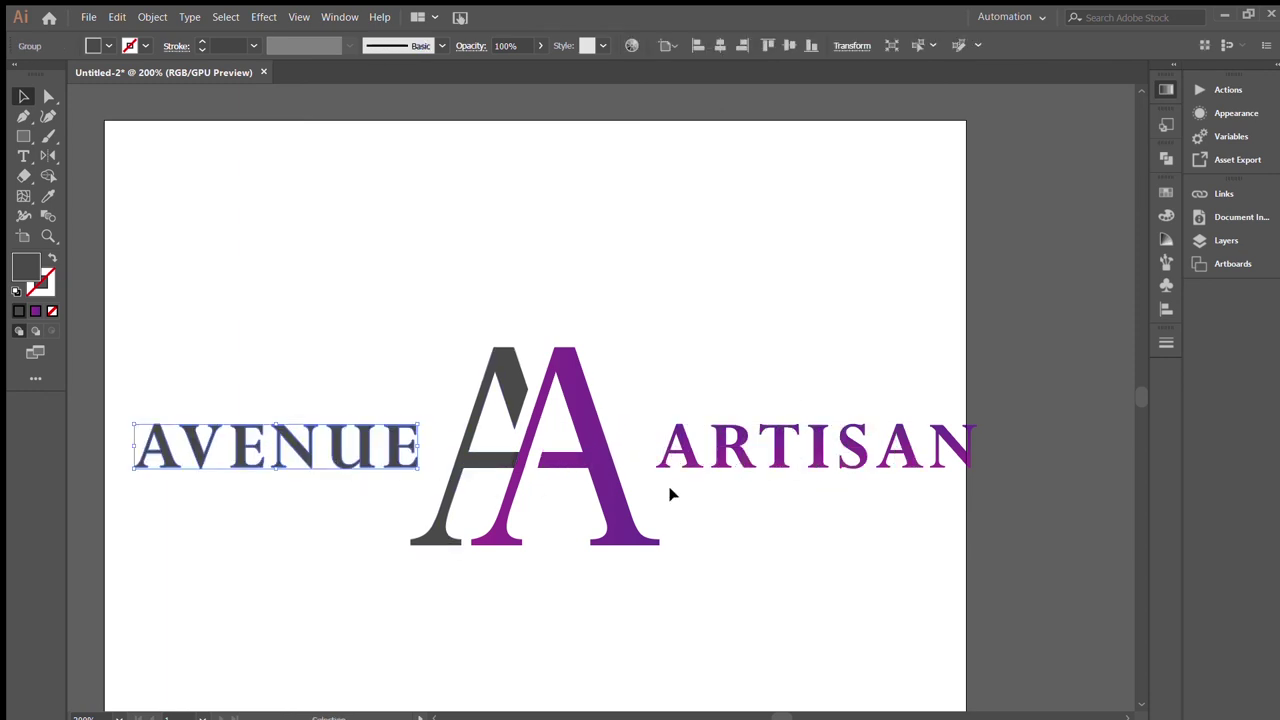
drag(690, 455, 680, 455)
click(752, 560)
drag(618, 589, 468, 470)
drag(531, 348, 535, 362)
Group the whole AVENUE–AA–ARTISAN lockup and scale it down about its centre
click(624, 339)
scroll(560, 460, left, 3)
key(ctrl+a)
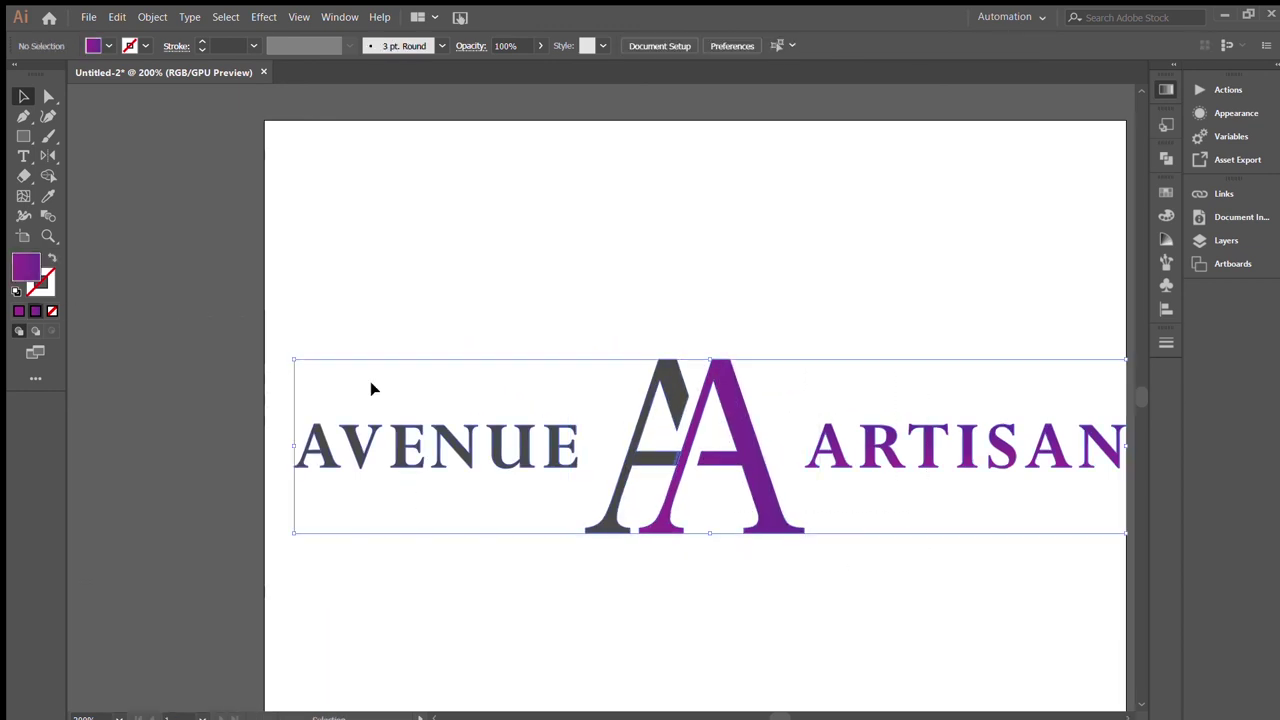
key(a)
key(v)
key(ctrl+g)
drag(700, 354, 708, 390)
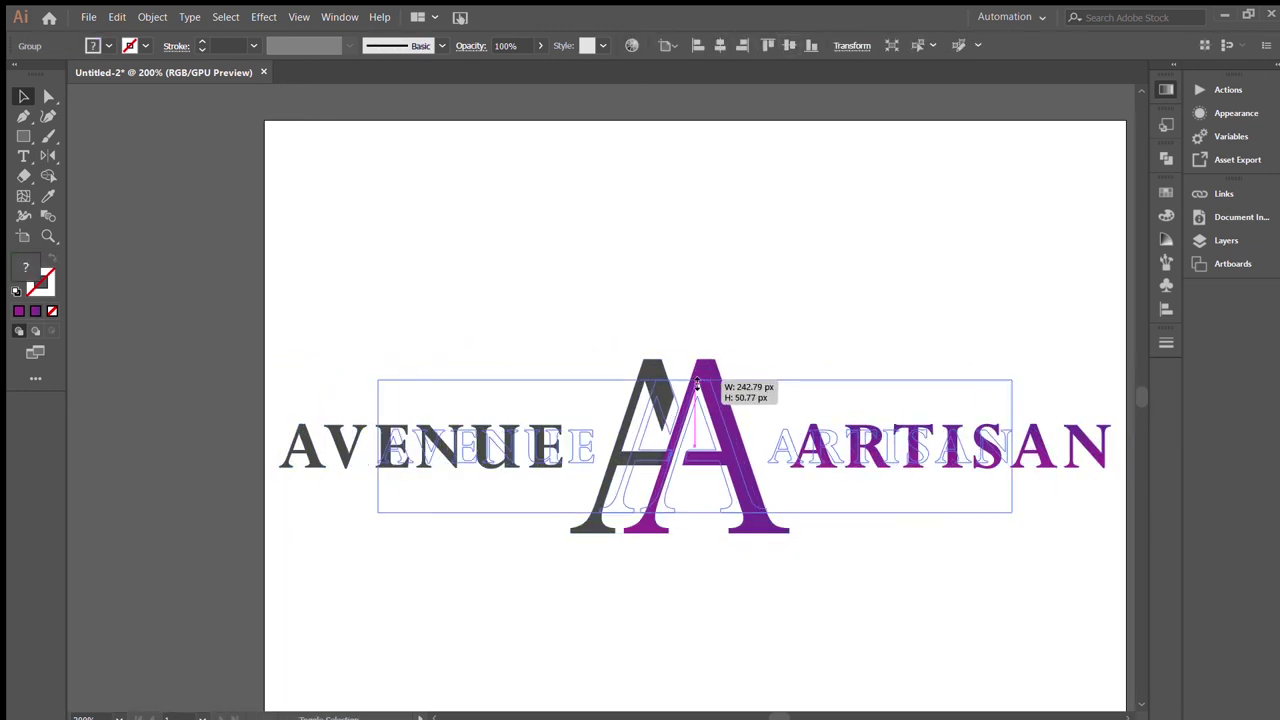
click(731, 334)
key(ctrl+minus)
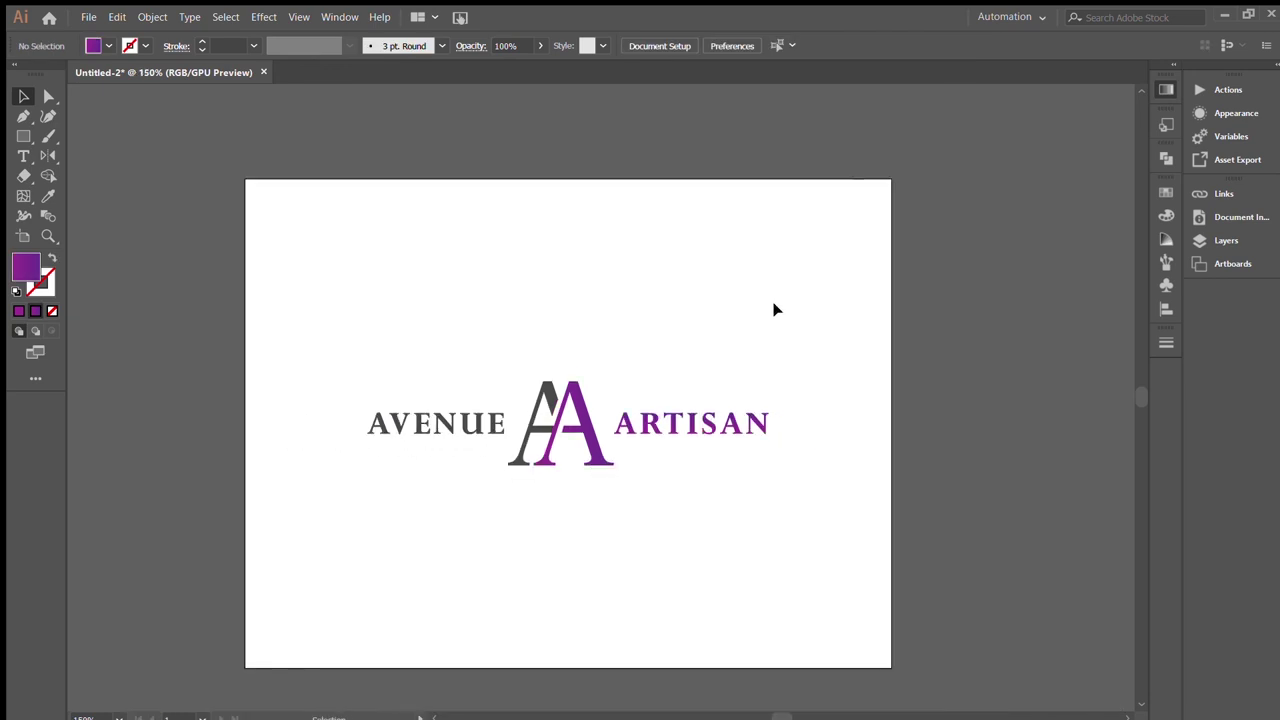